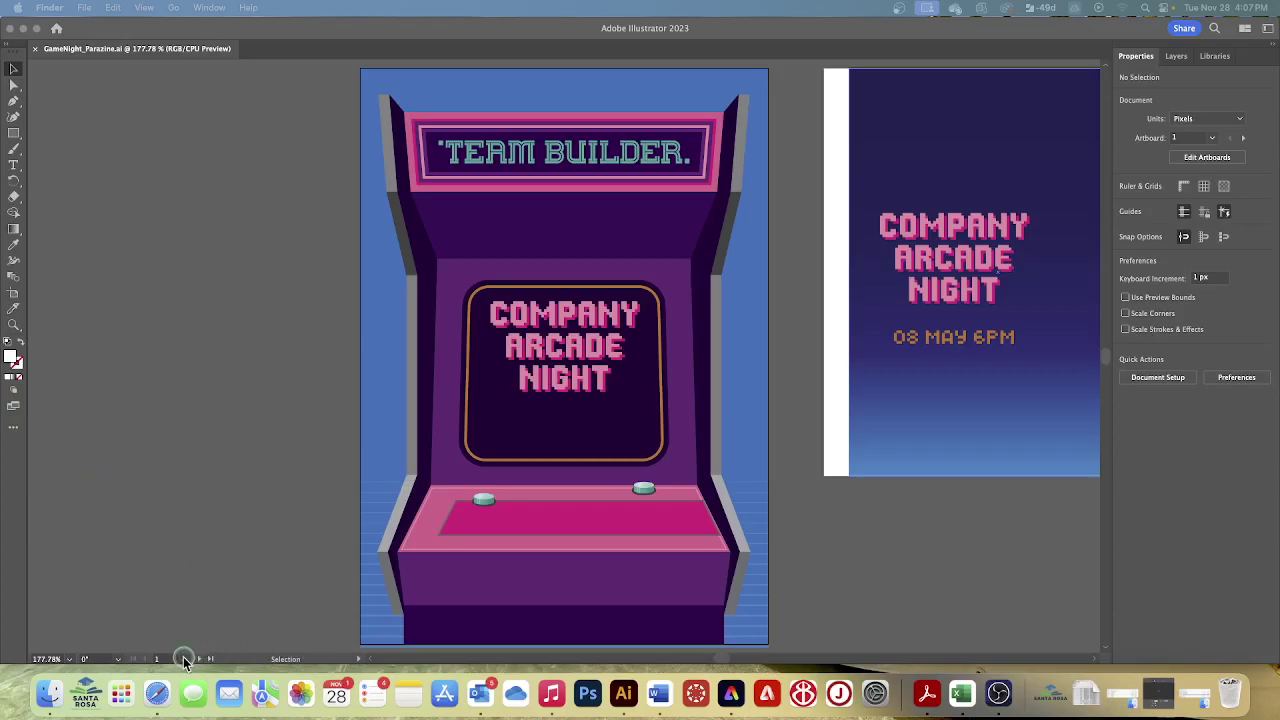
- On the Pieces artboard, load the saved Dots selection and align the six squares by their vertical centers
{"action": "left_click", "coordinate": [185, 659]}
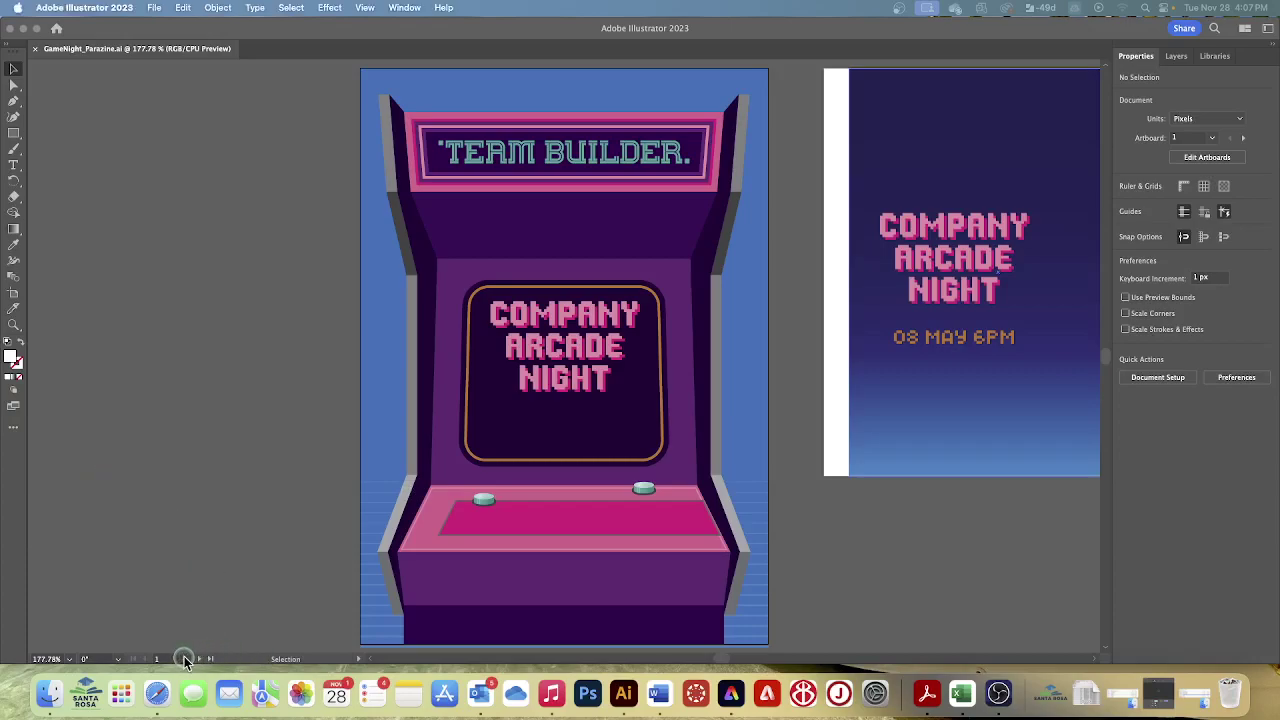
{"action": "left_click", "coordinate": [183, 659]}
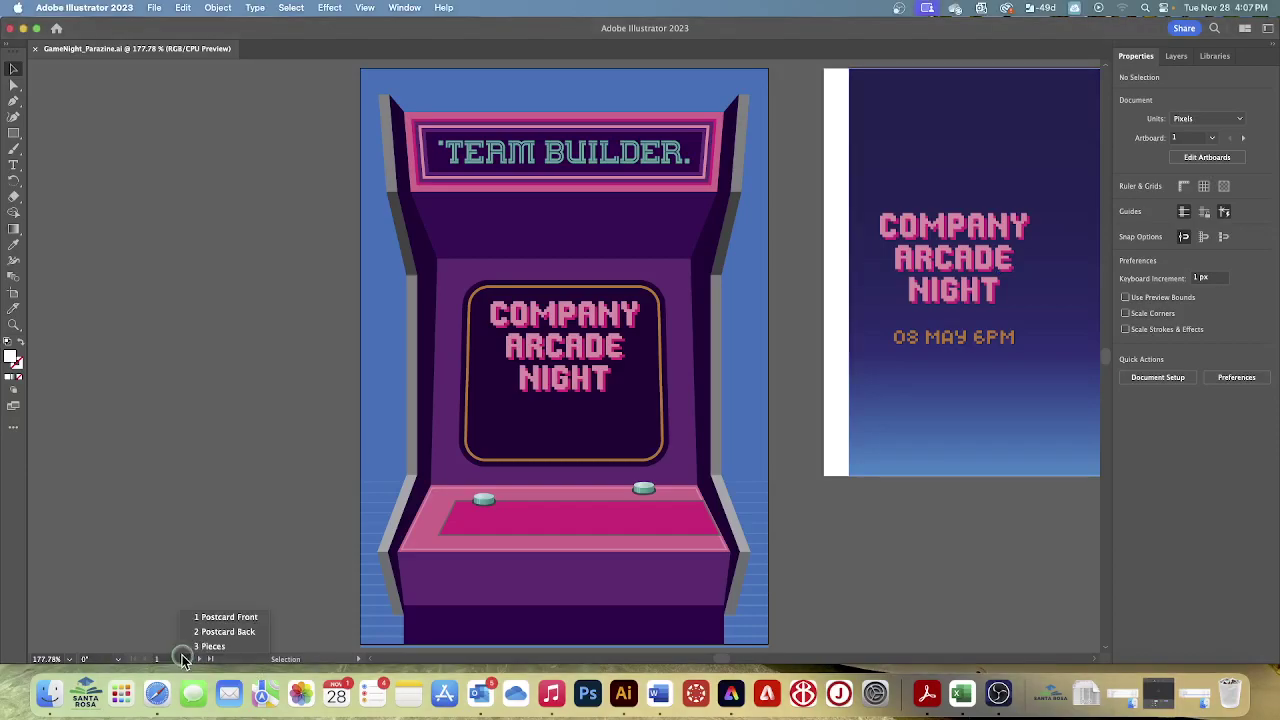
{"action": "left_click", "coordinate": [199, 648]}
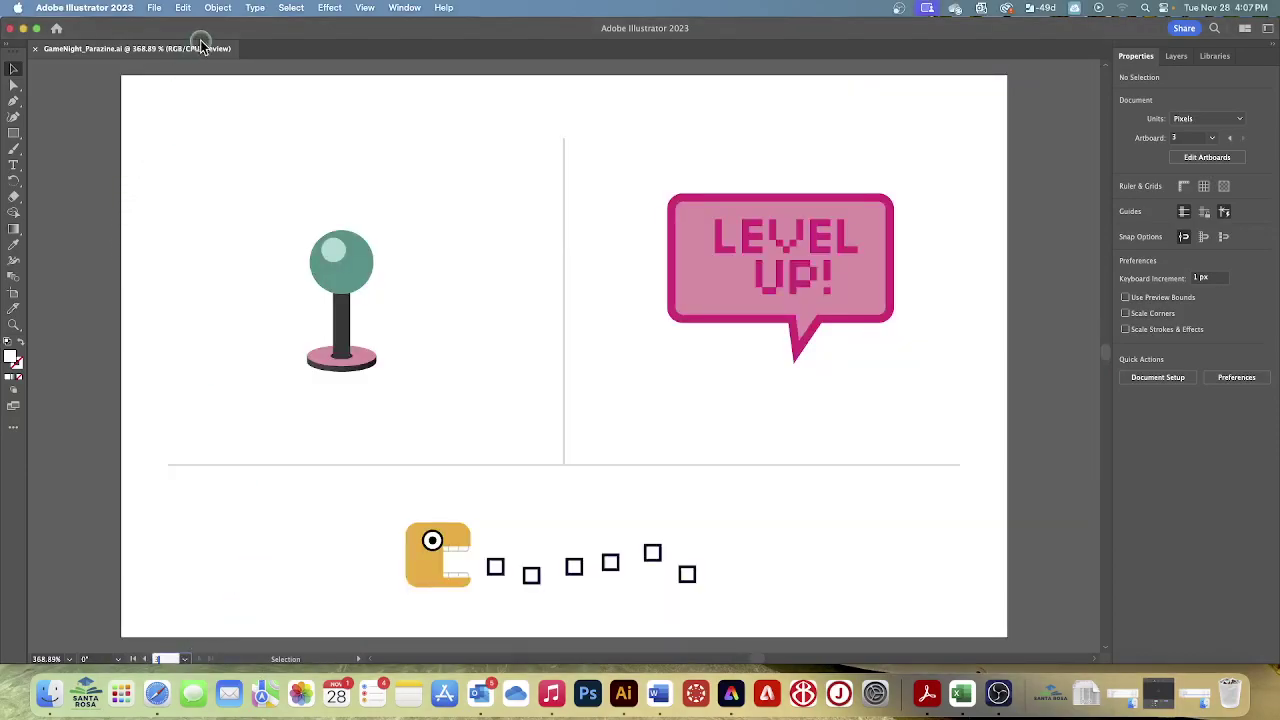
{"action": "left_click", "coordinate": [290, 8]}
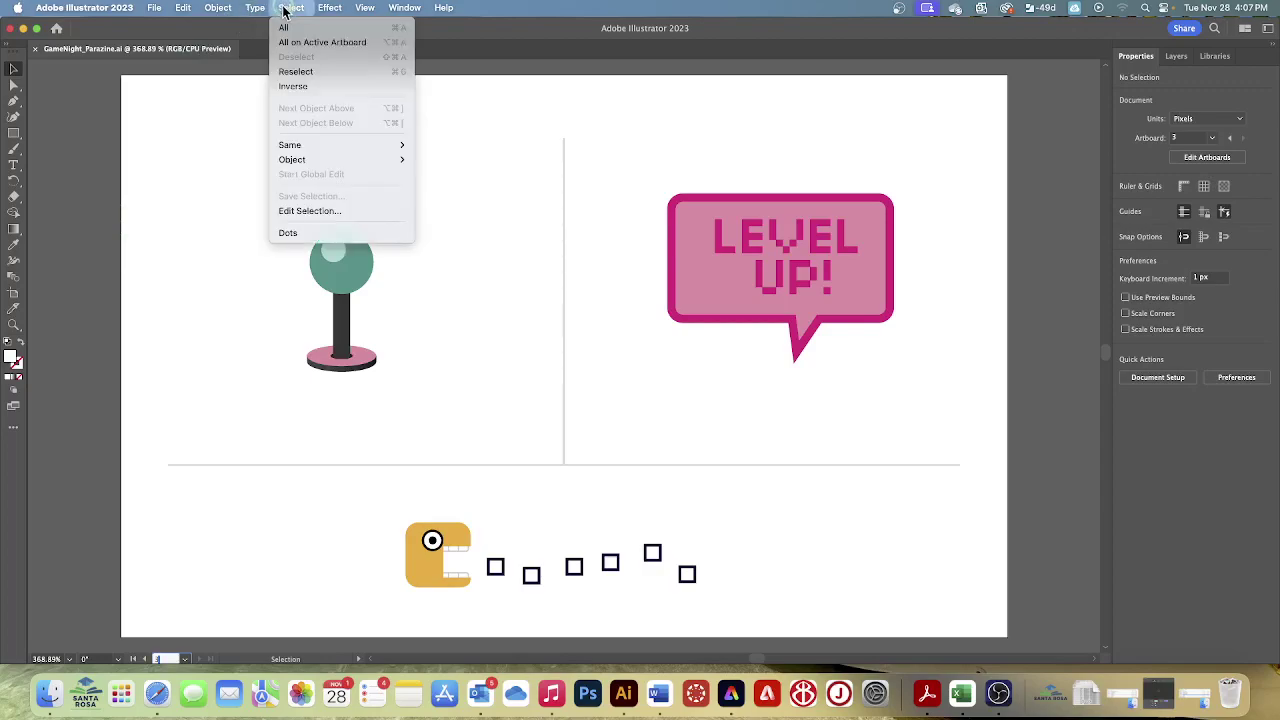
{"action": "left_click", "coordinate": [312, 232]}
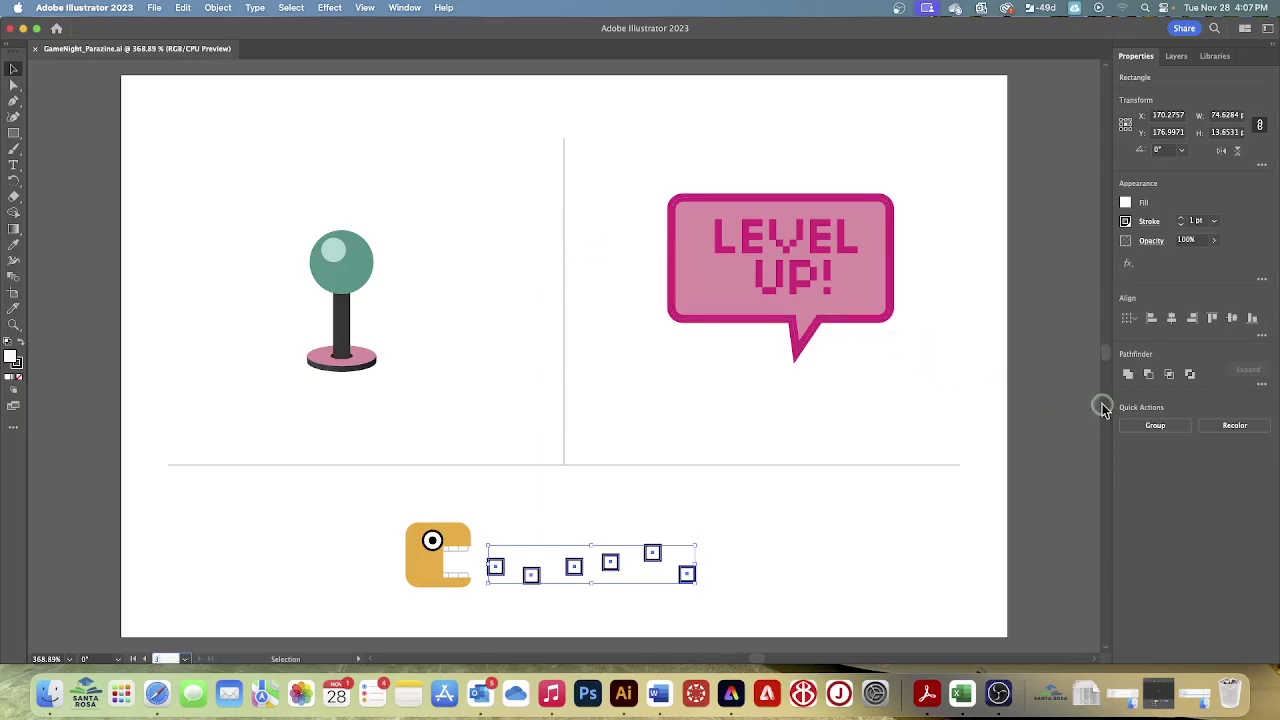
{"action": "left_click", "coordinate": [1232, 319]}
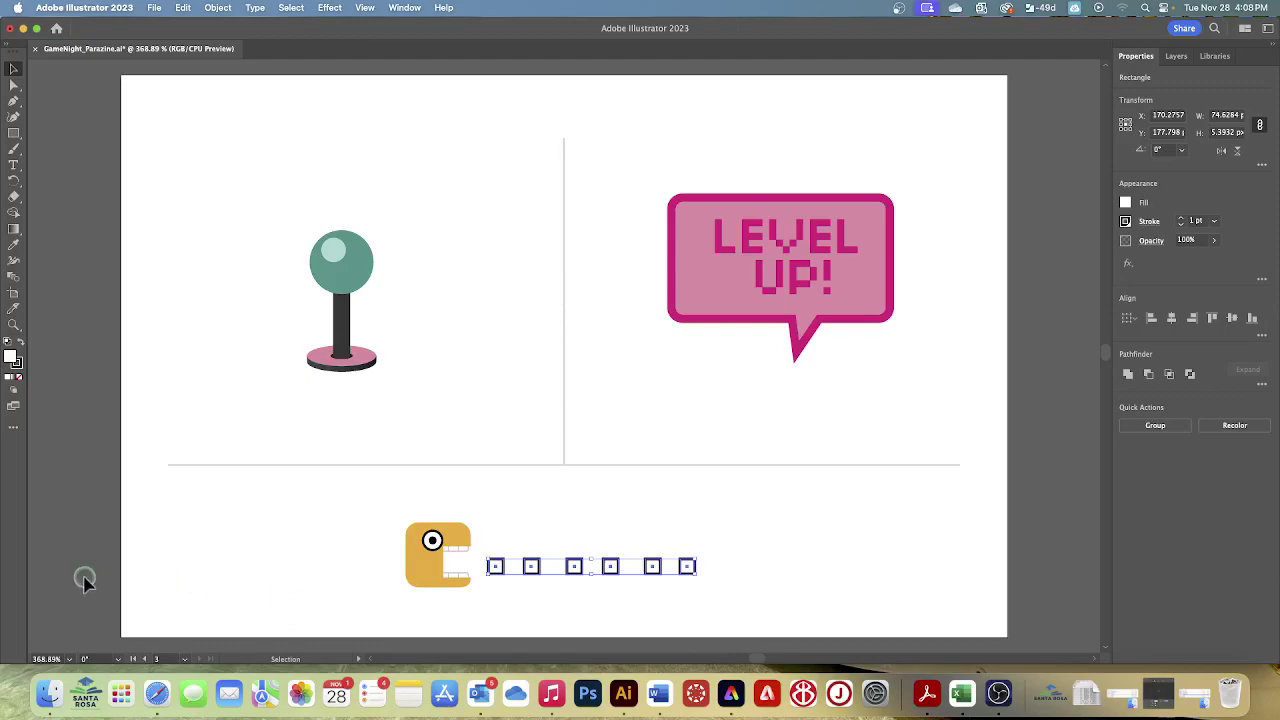
- Switch to the Postcard Front artboard
{"action": "left_click", "coordinate": [183, 660]}
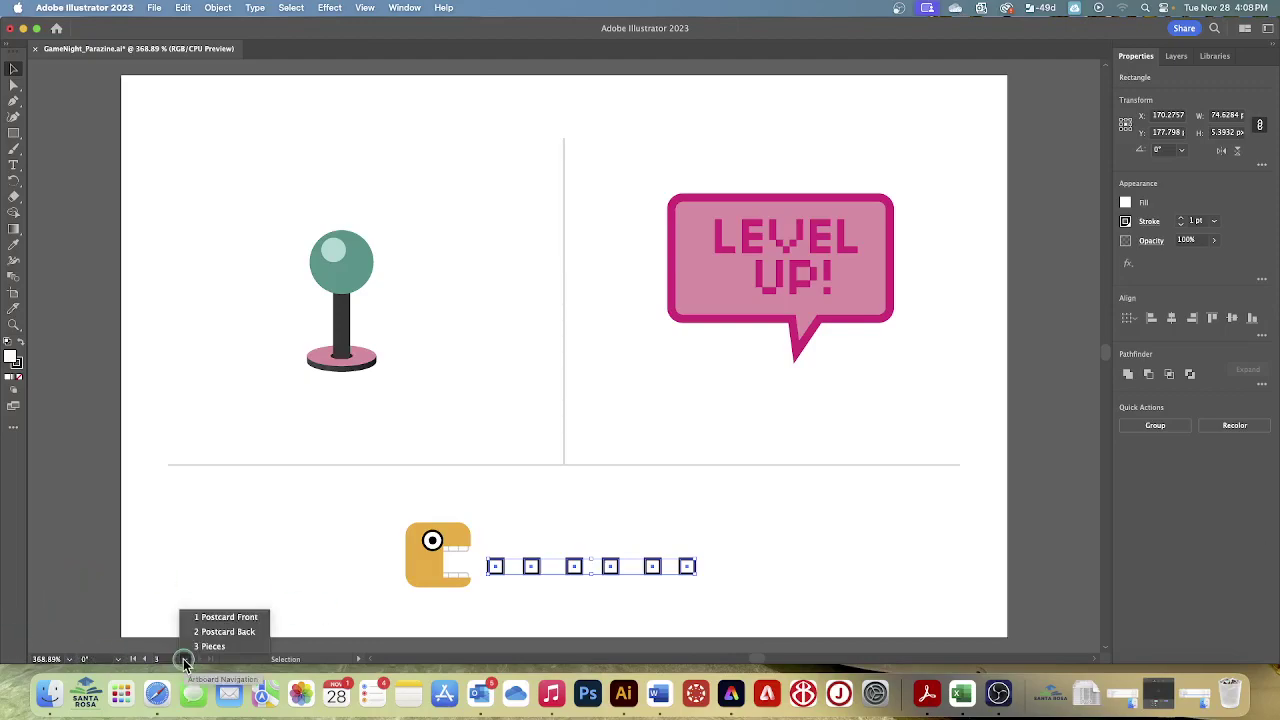
{"action": "left_click", "coordinate": [211, 619]}
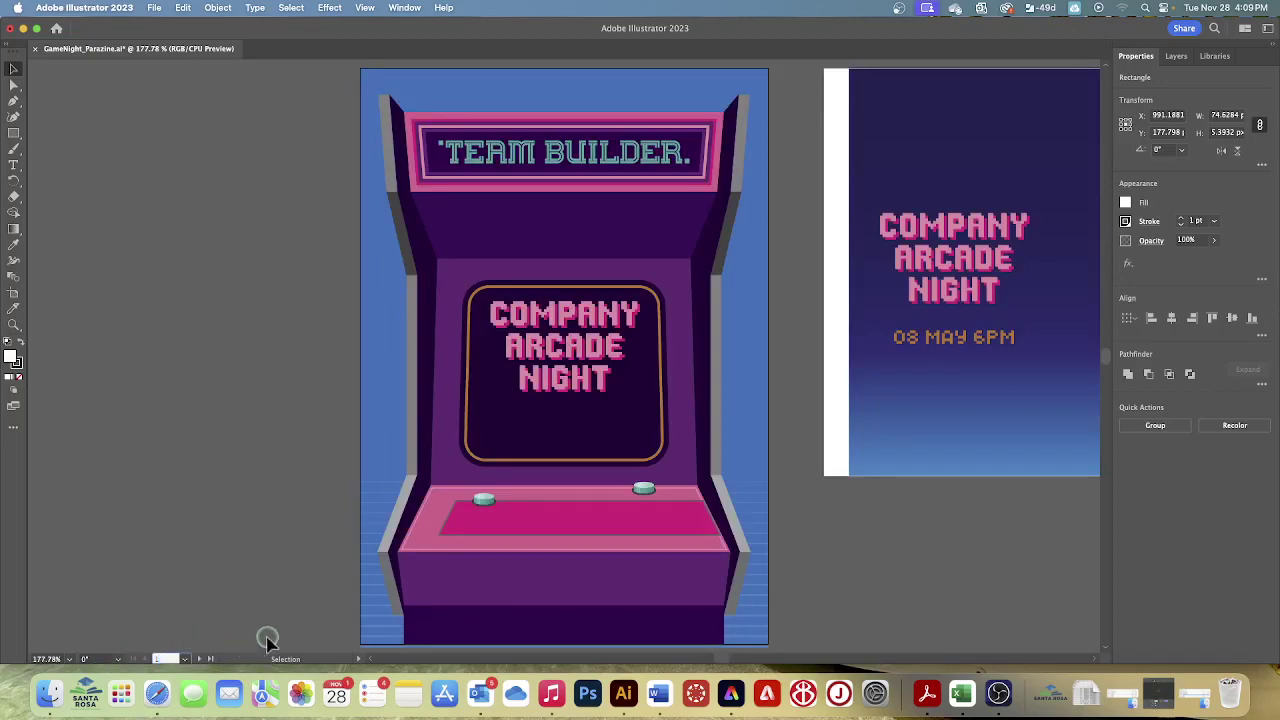
- Try to vertically center the pink control-panel shapes on the arcade cabinet, undoing each alignment
{"action": "left_click", "coordinate": [484, 499]}
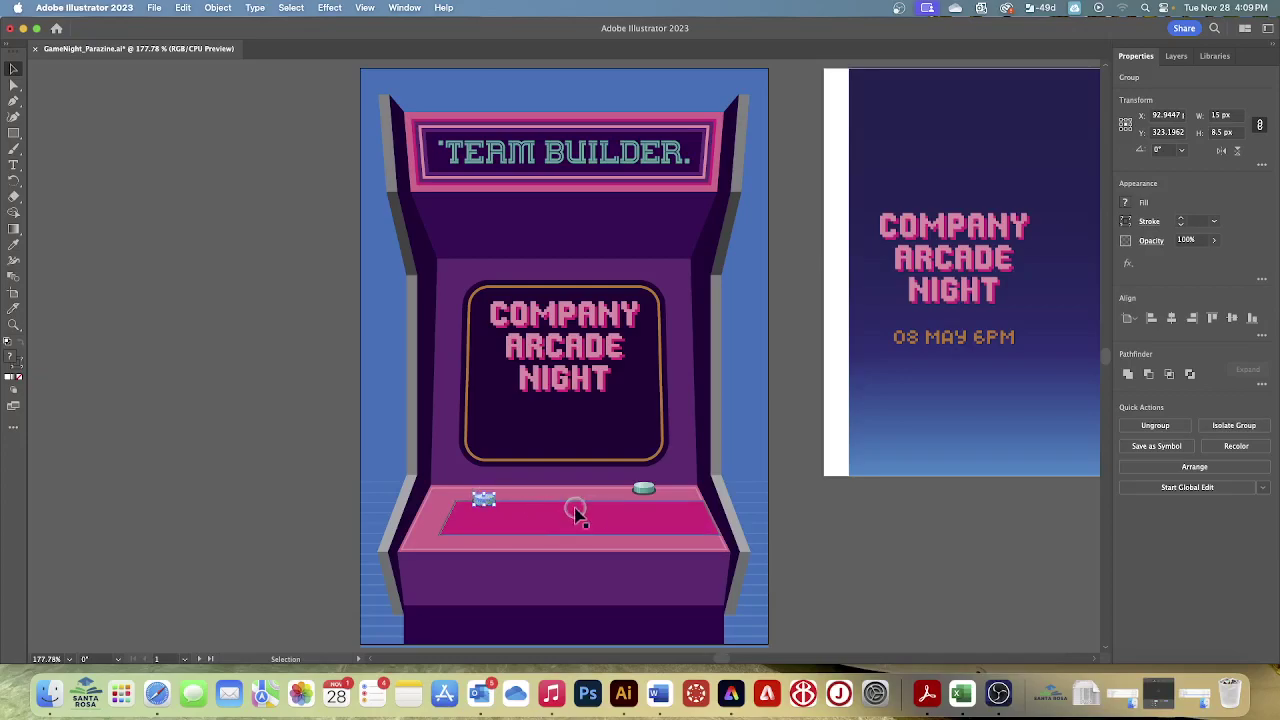
{"action": "left_click", "coordinate": [641, 489], "text": "shift"}
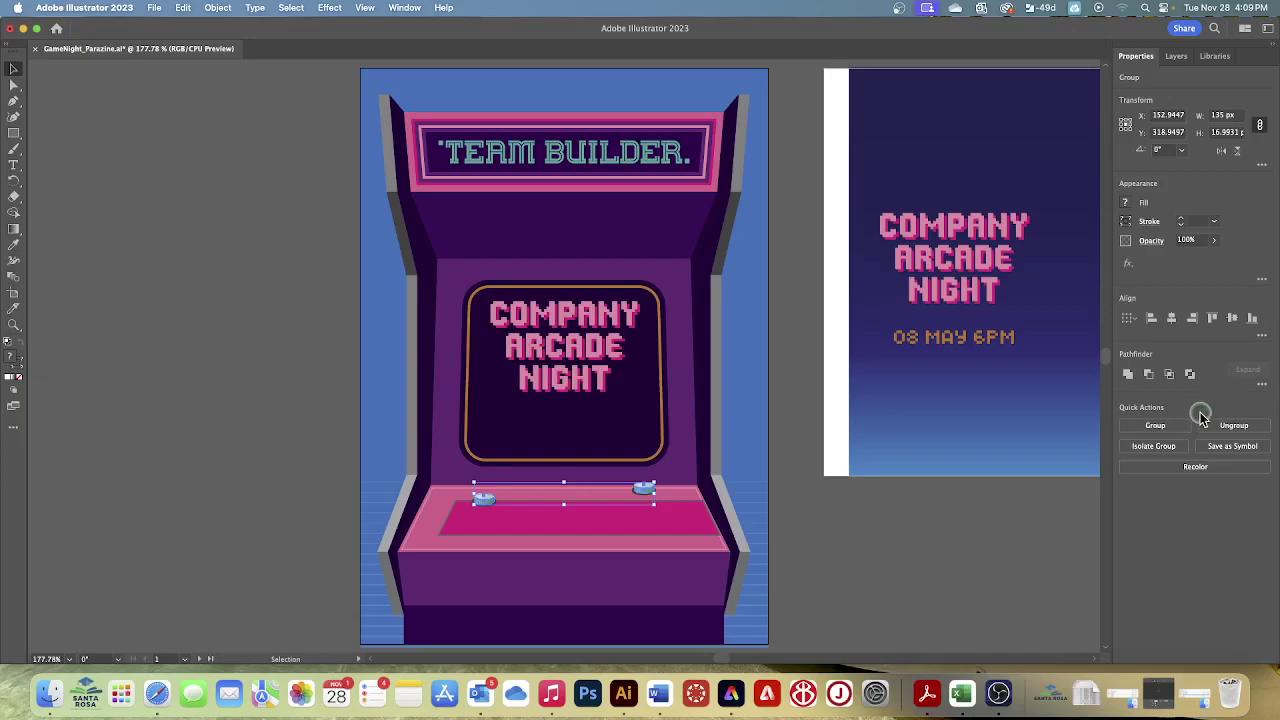
{"action": "left_click", "coordinate": [671, 506], "text": "shift"}
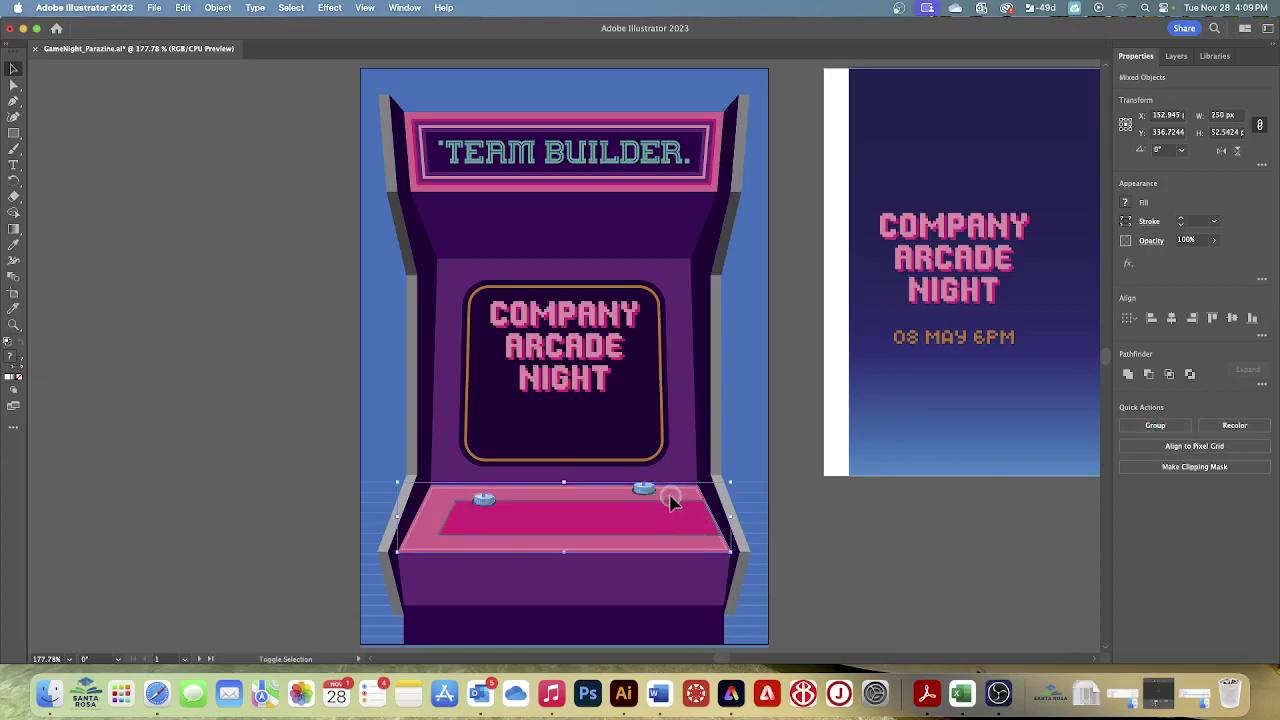
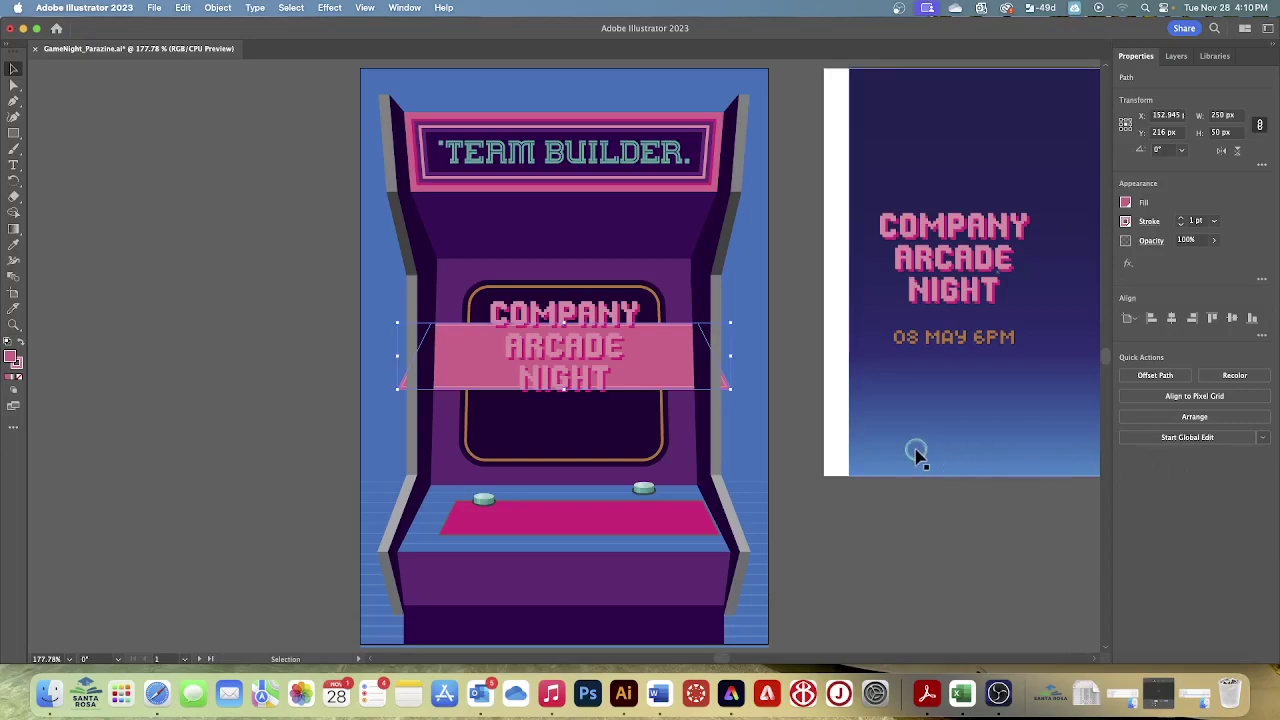
{"action": "key", "text": "super+z"}
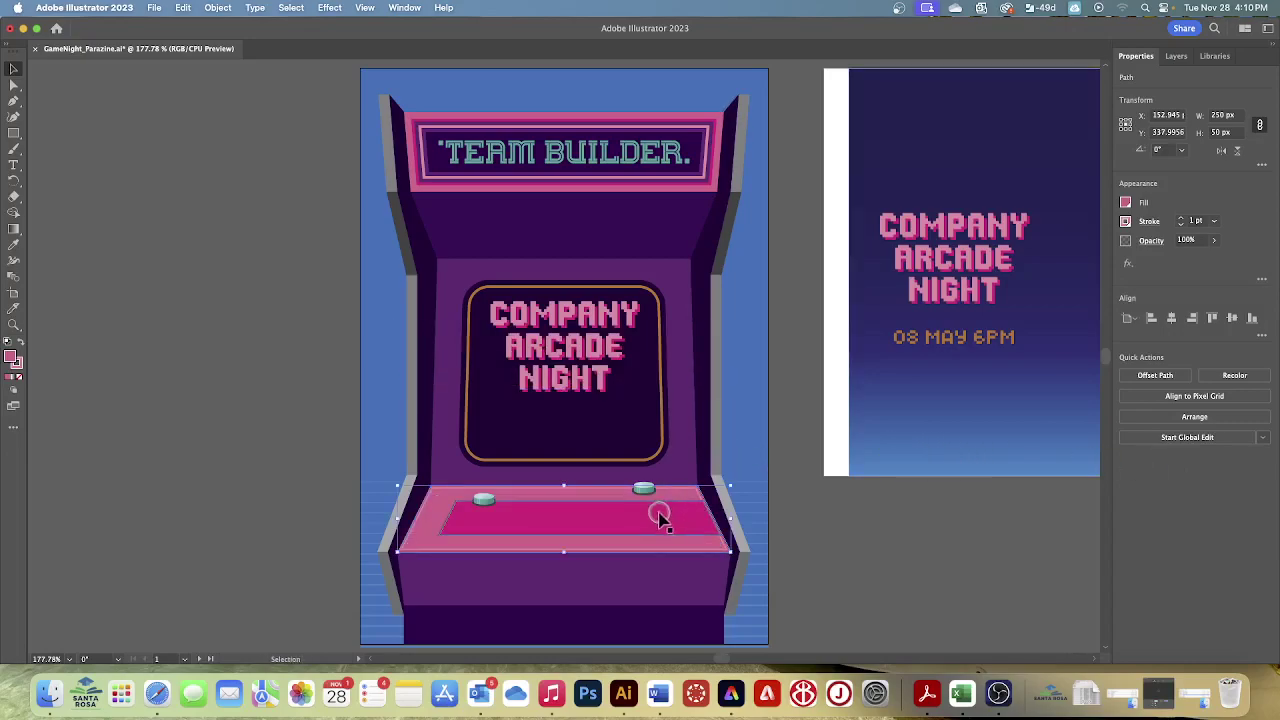
{"action": "left_click", "coordinate": [645, 521]}
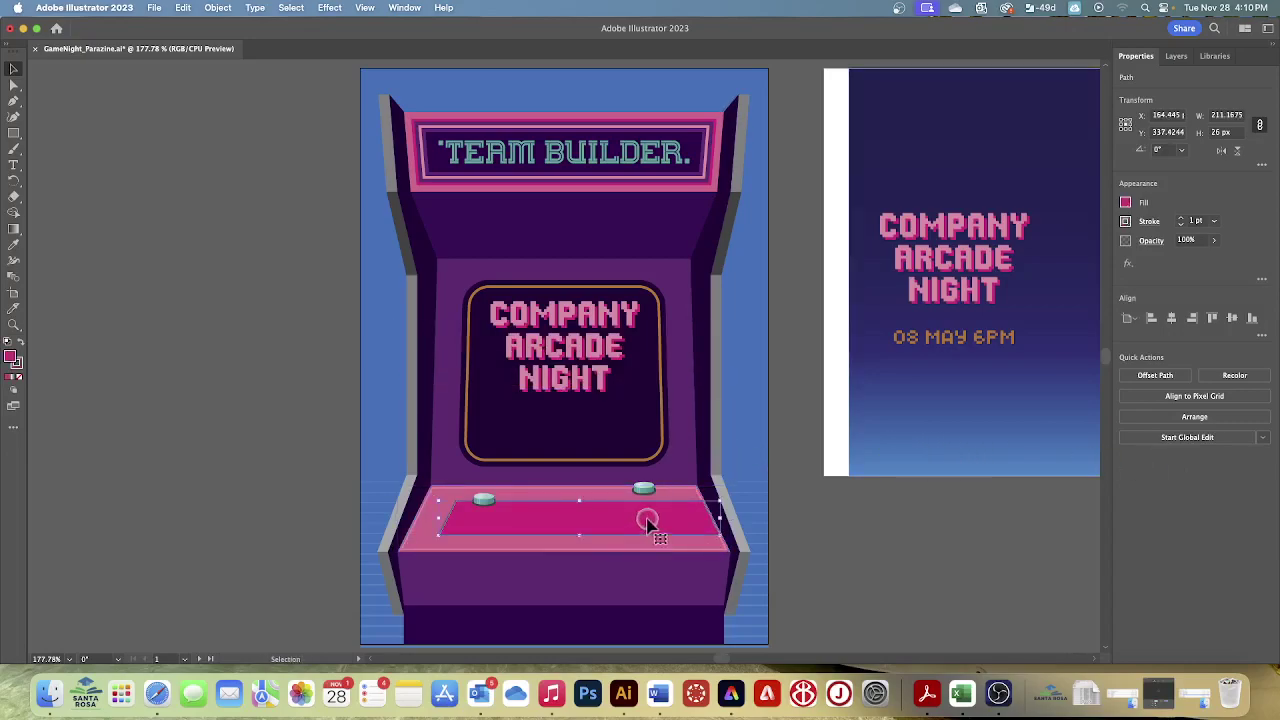
{"action": "left_click", "coordinate": [1231, 320]}
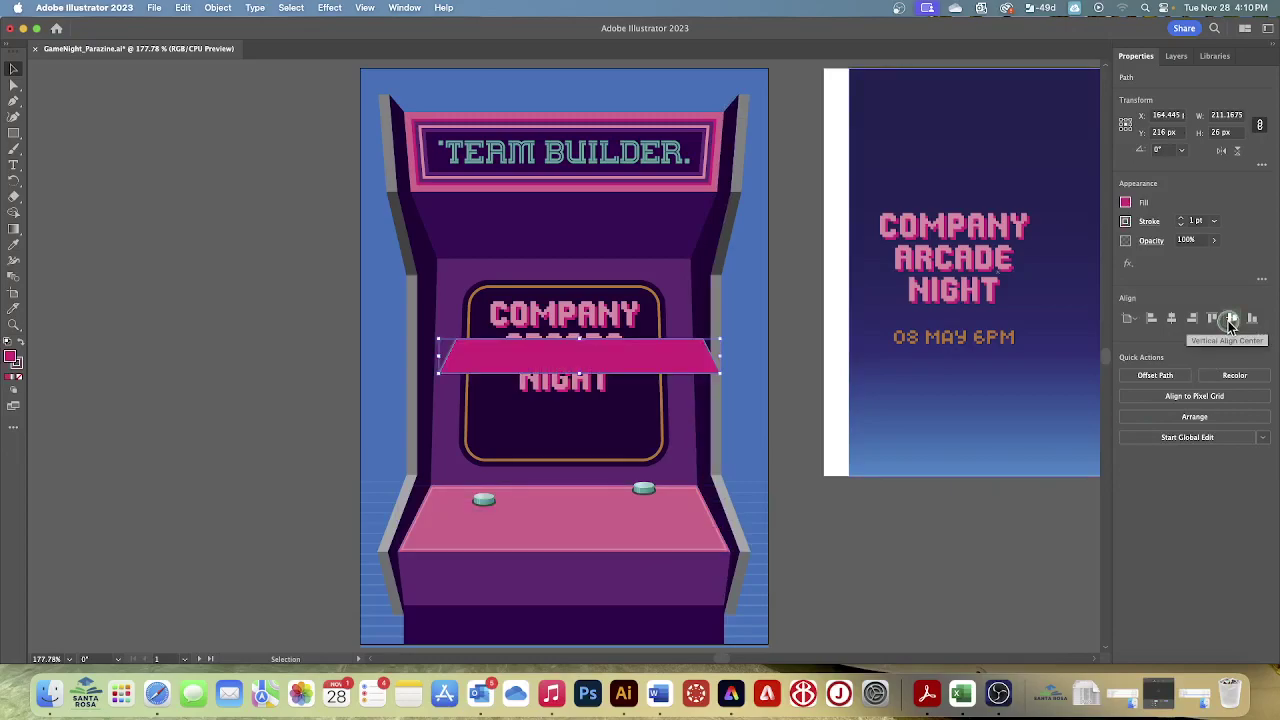
{"action": "key", "text": "super+z"}
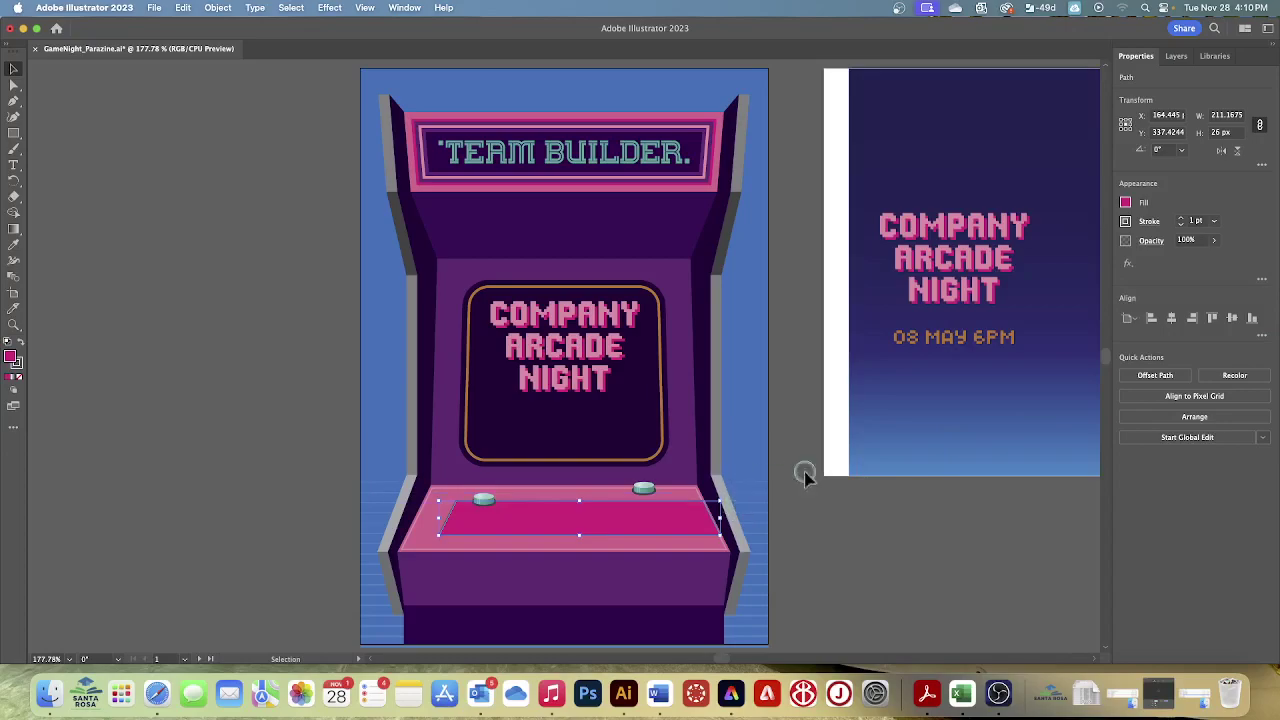
{"action": "key", "text": "a"}
{"action": "key", "text": "v"}
- Align both teal buttons to the vertical center of the inner magenta control panel, using that panel as the key object
{"action": "left_click", "coordinate": [290, 8]}
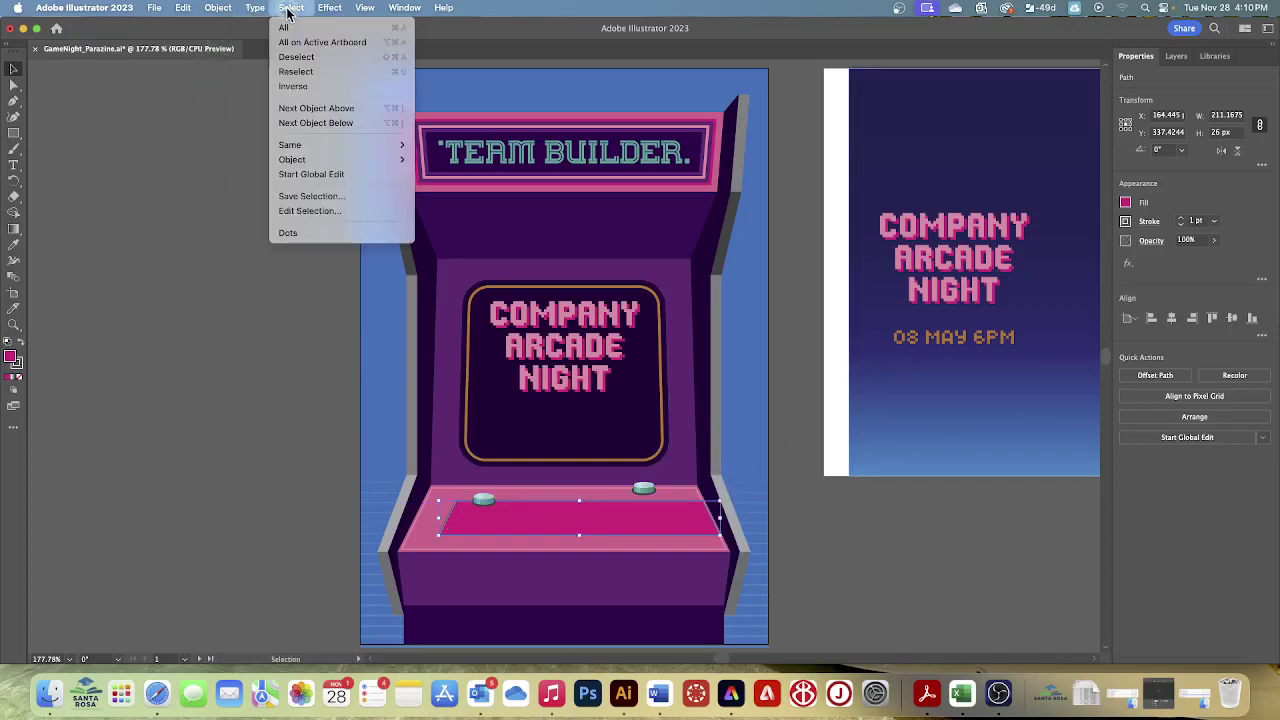
{"action": "left_click", "coordinate": [296, 57]}
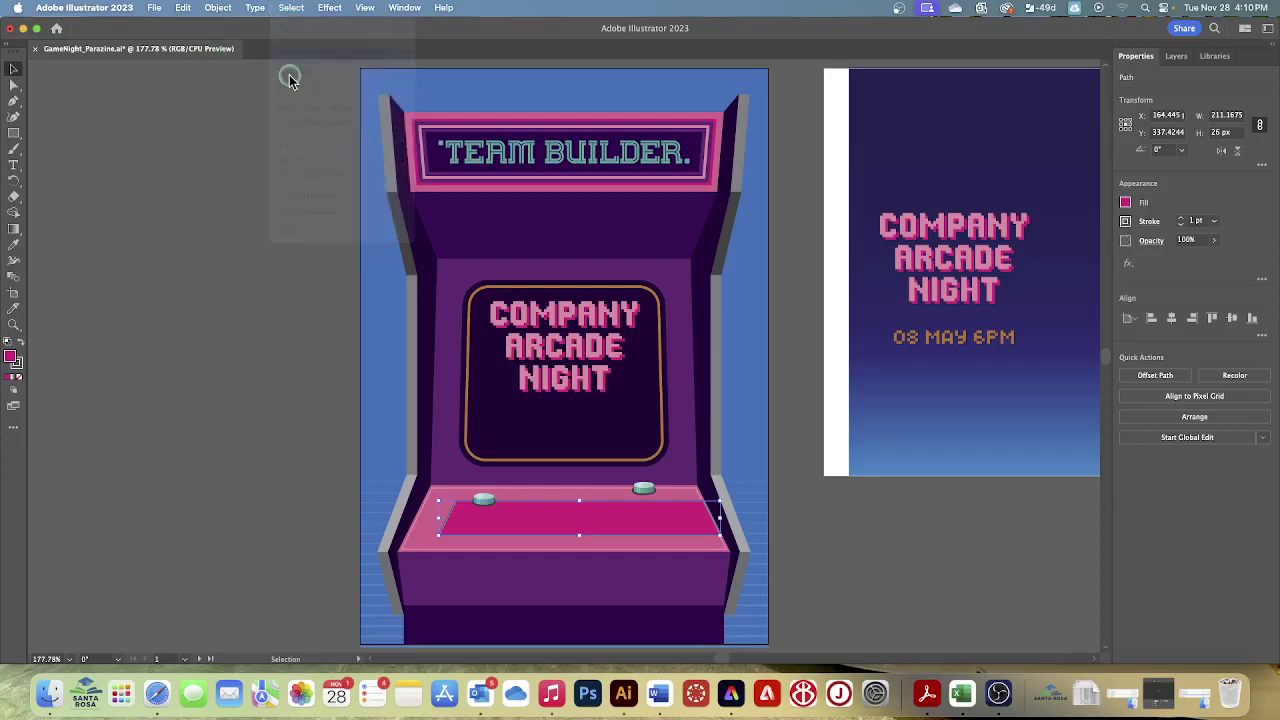
{"action": "left_click", "coordinate": [485, 503]}
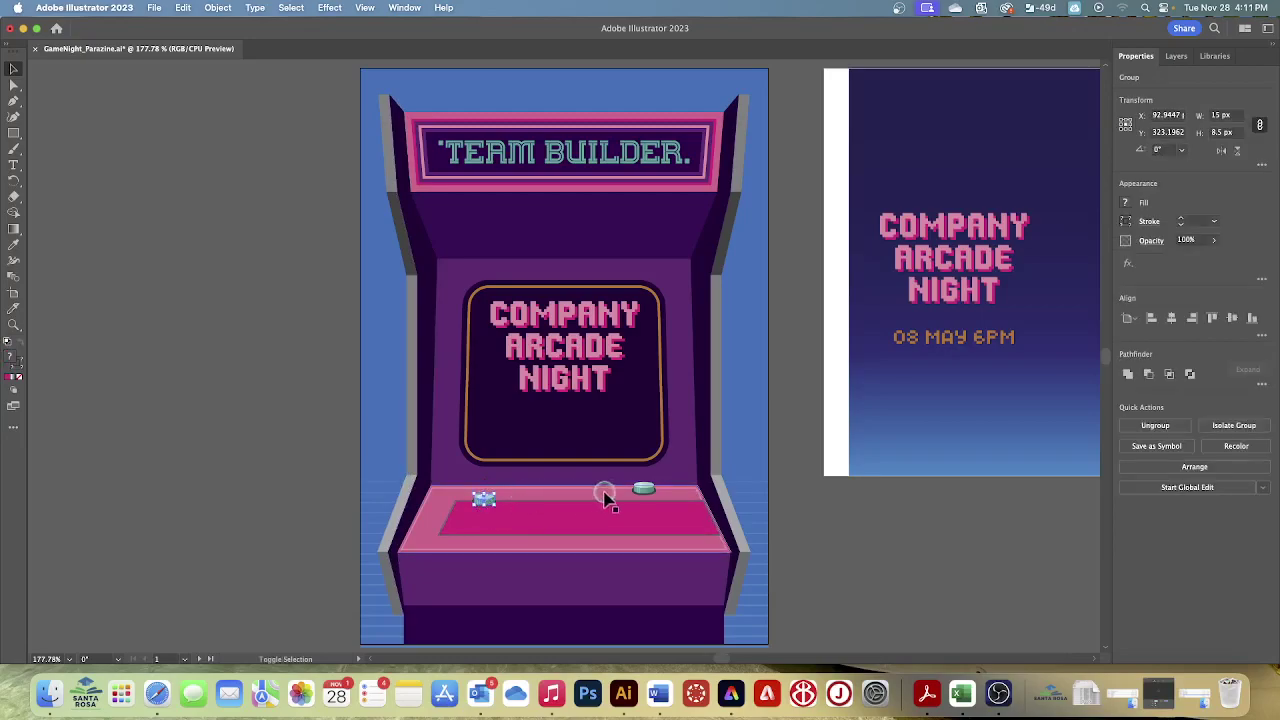
{"action": "left_click", "coordinate": [644, 489], "text": "shift"}
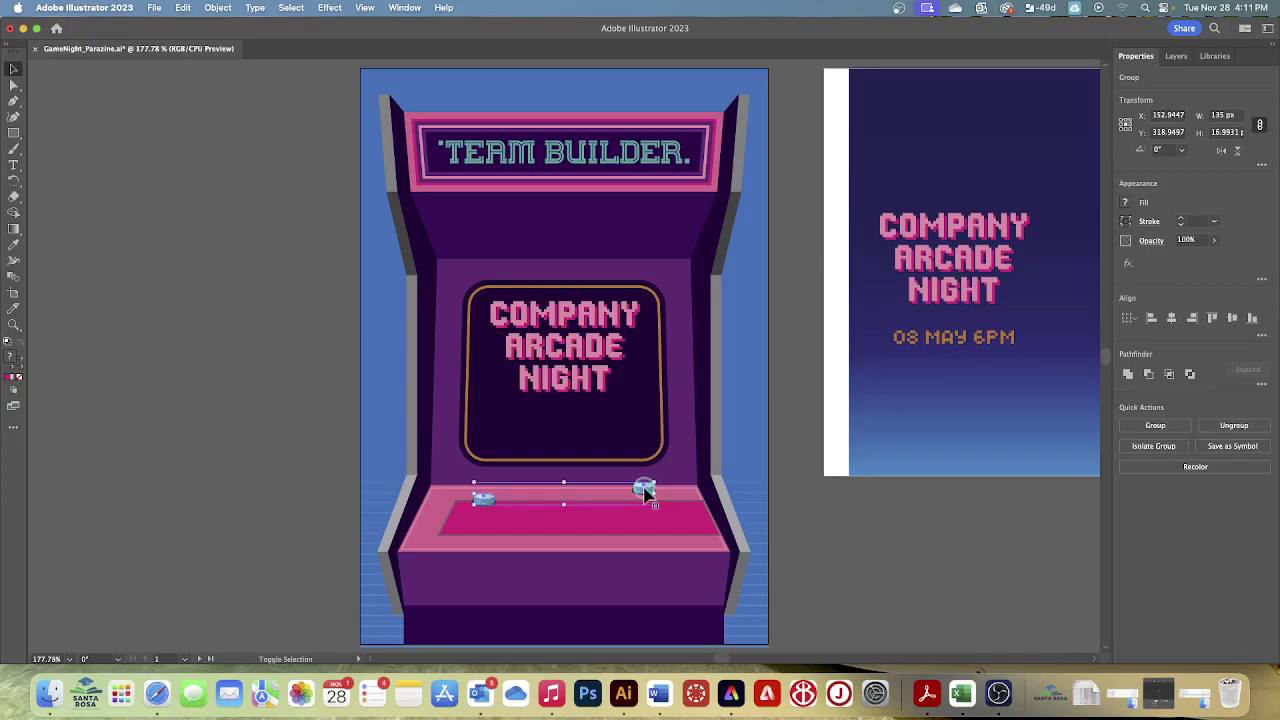
{"action": "left_click", "coordinate": [612, 520], "text": "shift"}
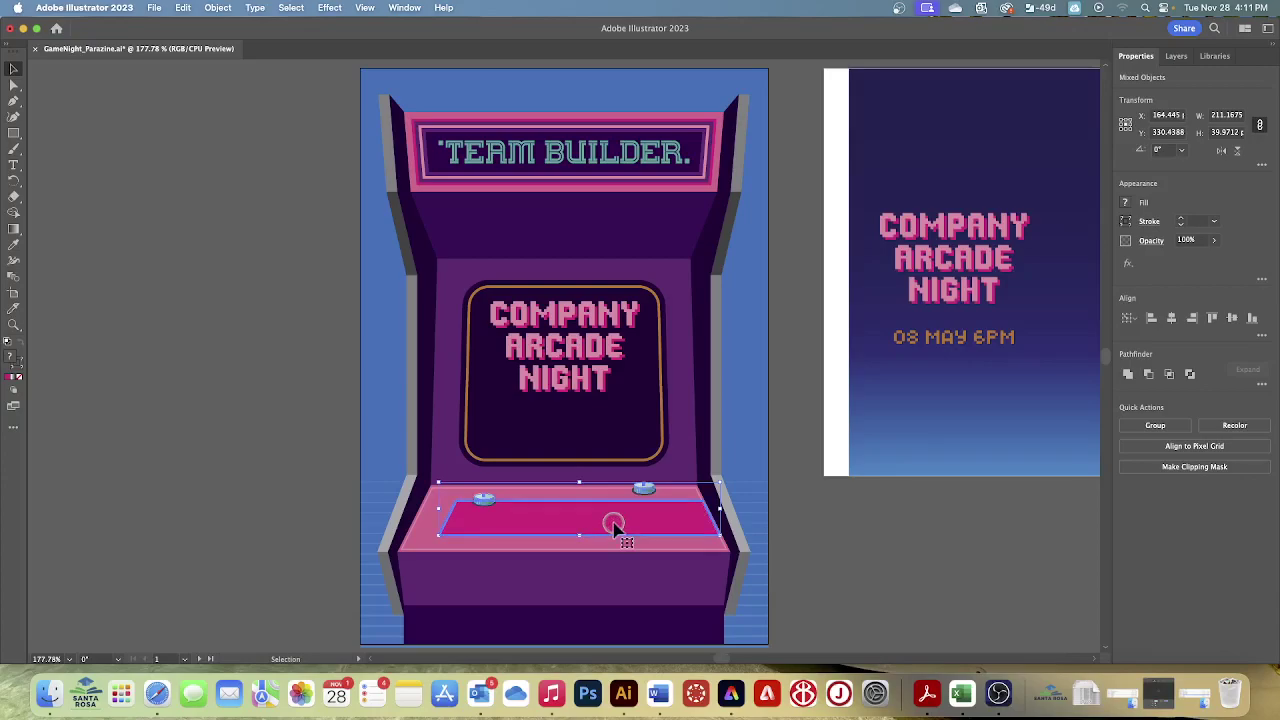
{"action": "left_click", "coordinate": [1232, 318]}
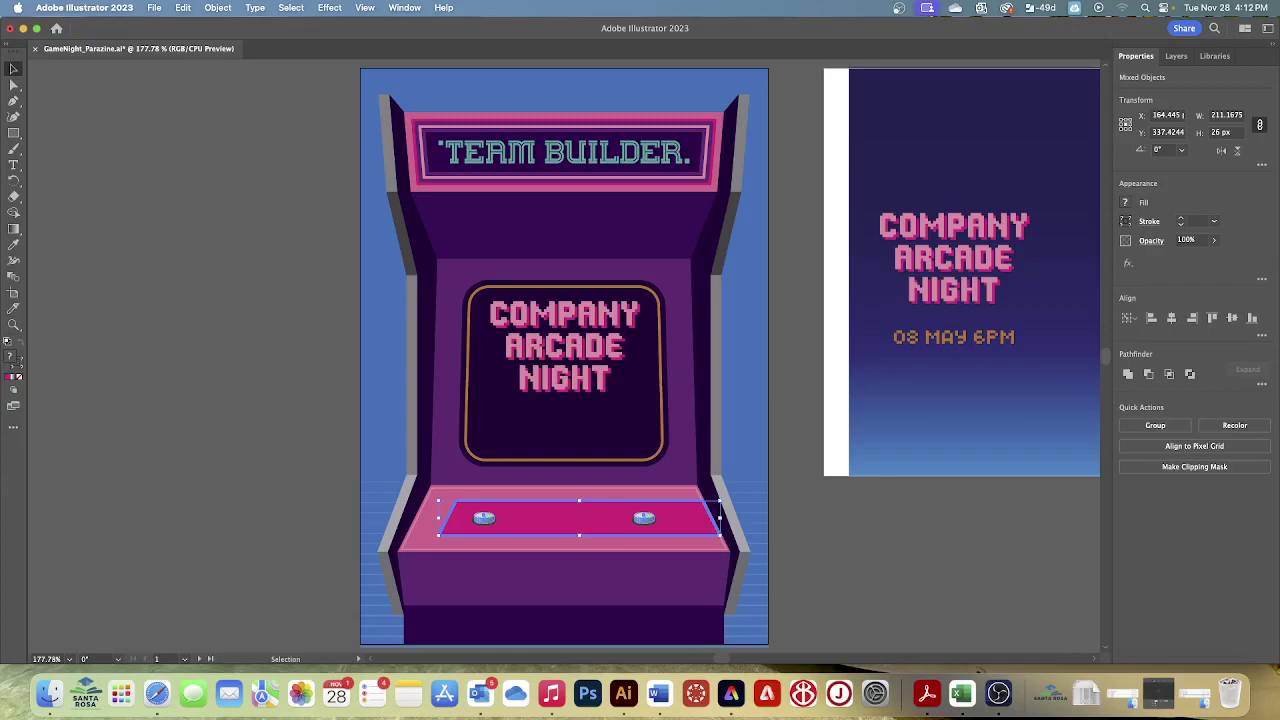
- Return to the Pieces artboard, reload the Dots selection and distribute the squares horizontally by their centers
{"action": "left_click", "coordinate": [189, 660]}
{"action": "left_click", "coordinate": [188, 660]}
{"action": "left_click", "coordinate": [187, 660]}
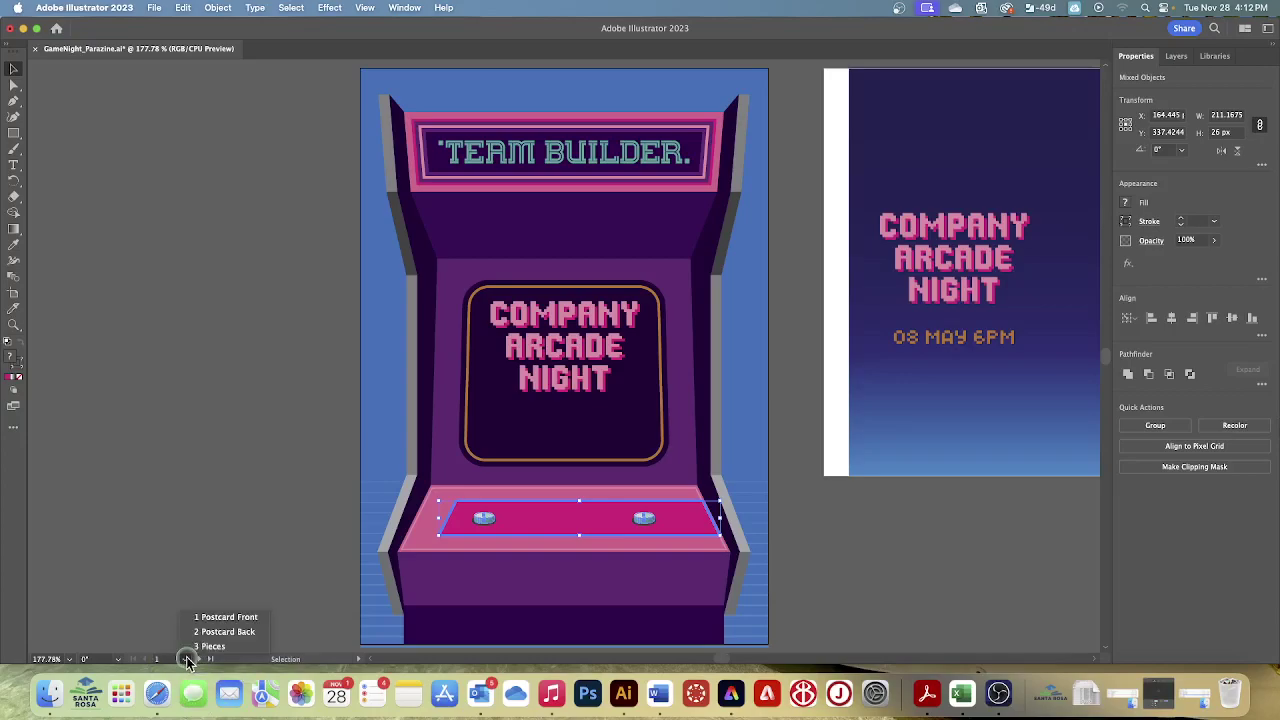
{"action": "left_click", "coordinate": [211, 646]}
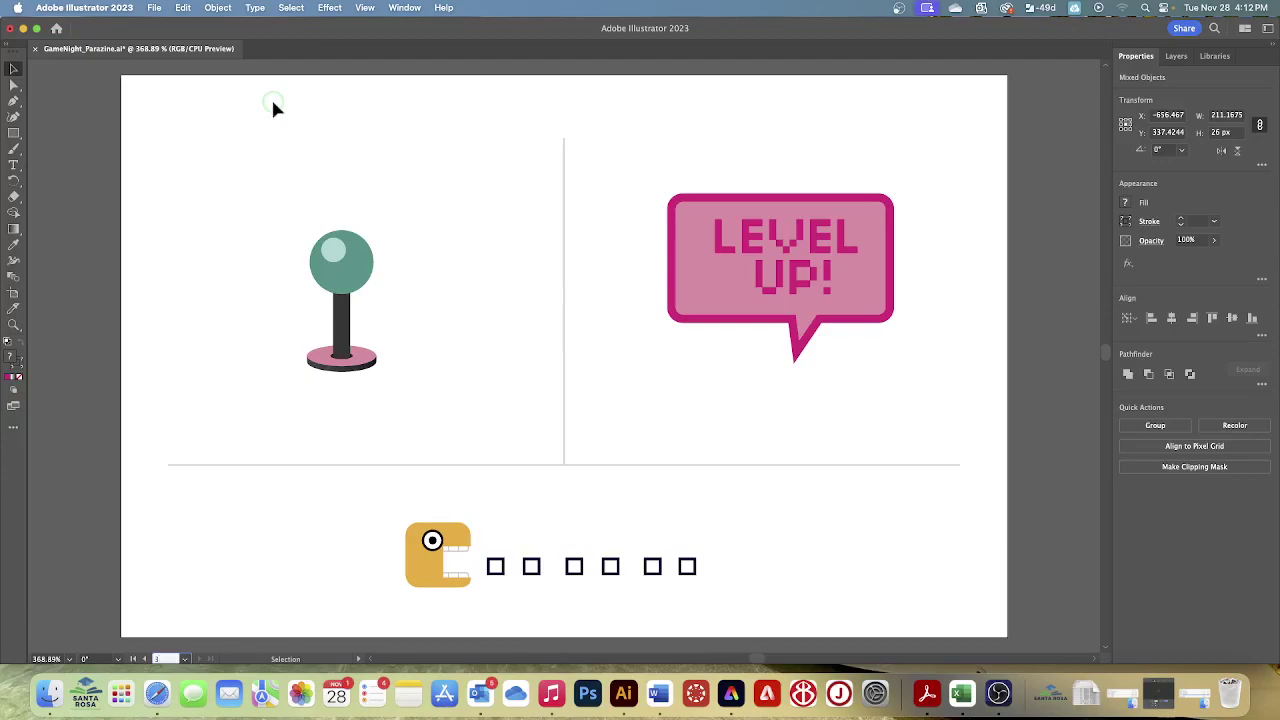
{"action": "left_click", "coordinate": [291, 7]}
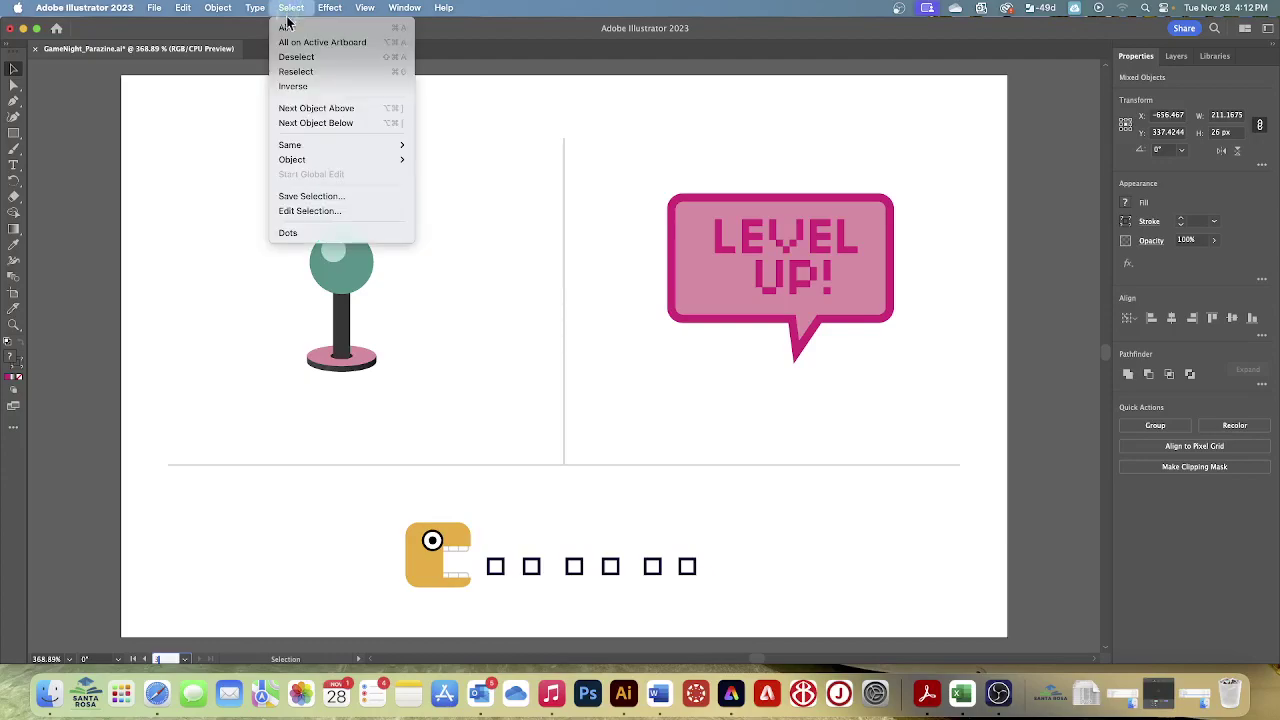
{"action": "left_click", "coordinate": [289, 233]}
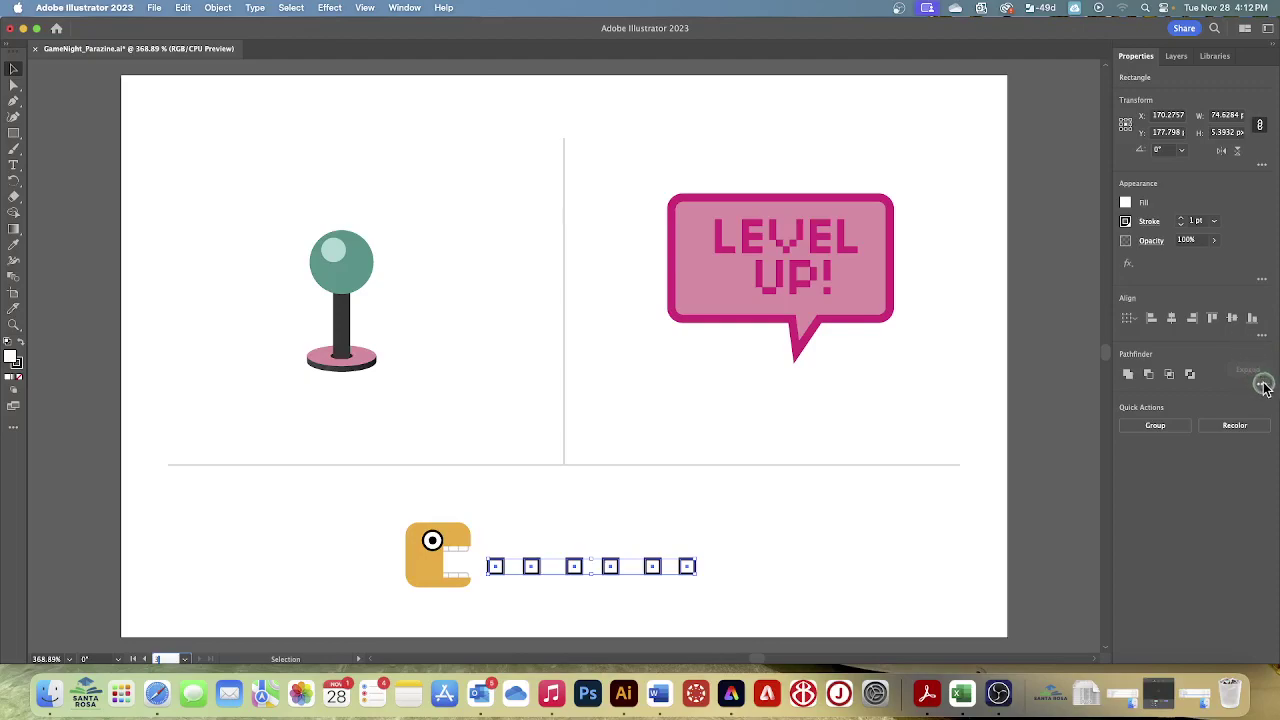
{"action": "left_click", "coordinate": [1261, 336]}
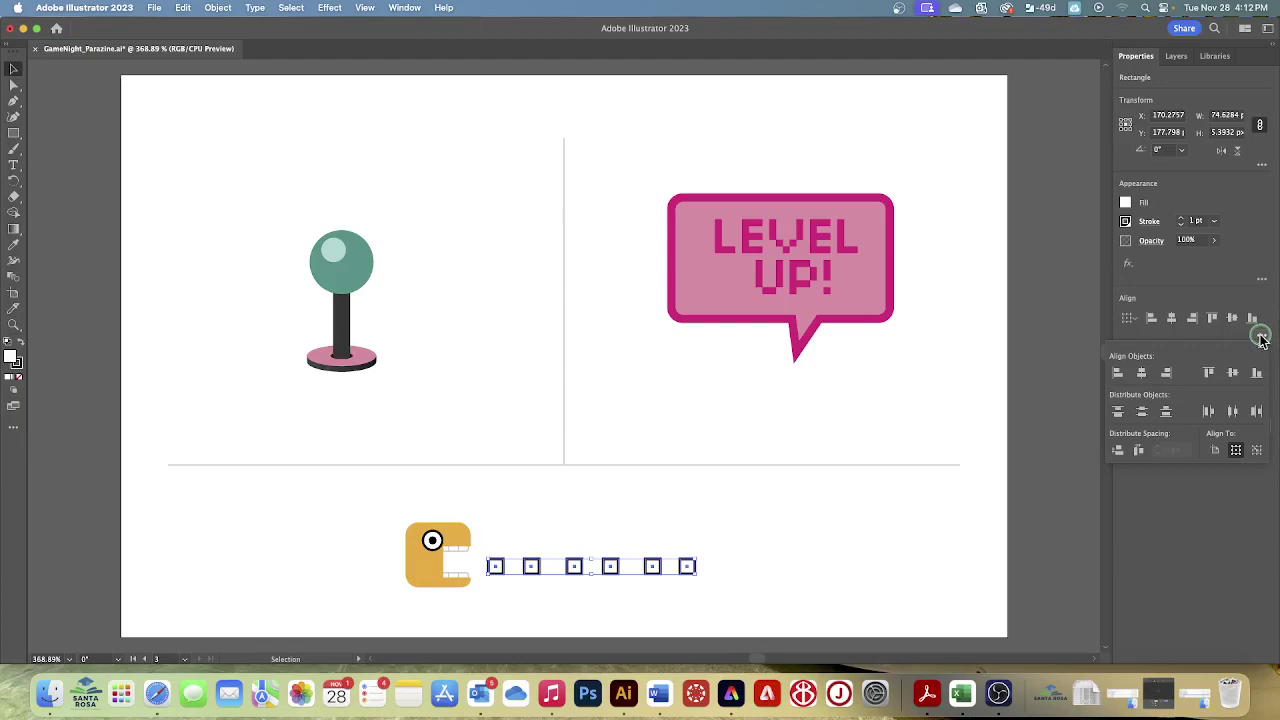
{"action": "left_click", "coordinate": [1233, 412]}
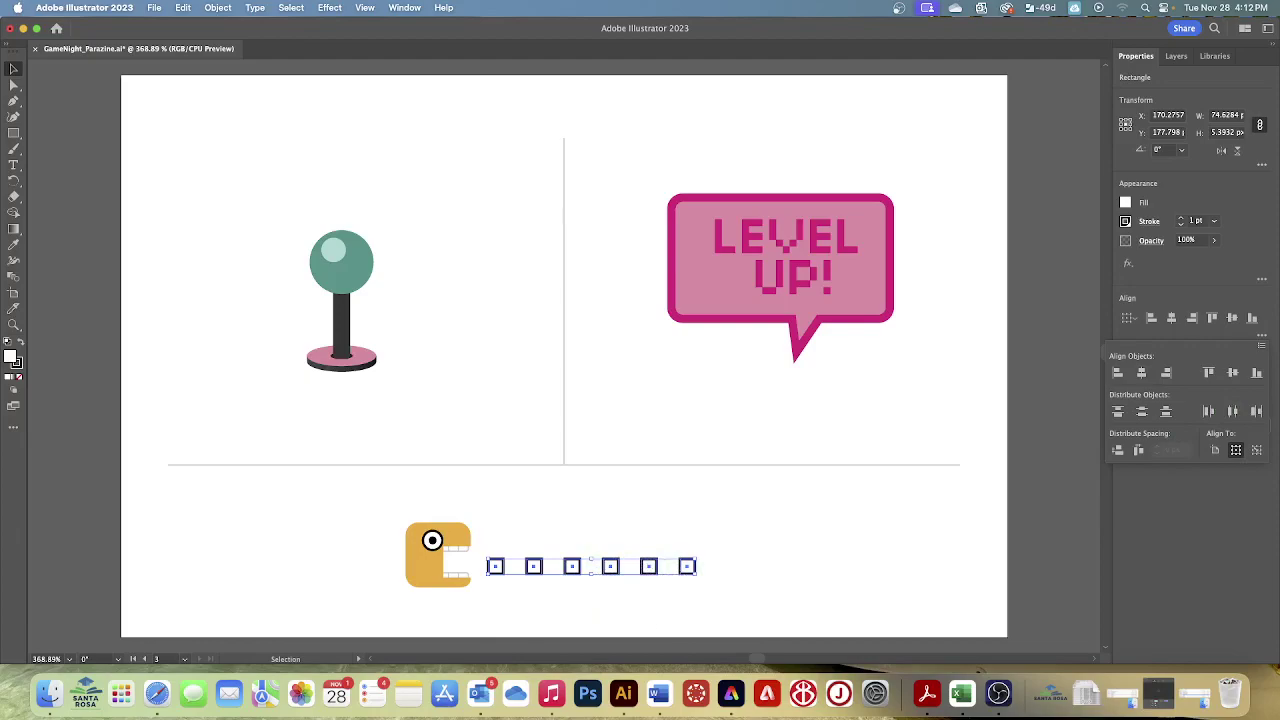
- Distribute the dots horizontally with 7 px spacing, using the square nearest the creature's mouth as the key object
{"action": "left_click", "coordinate": [1105, 352]}
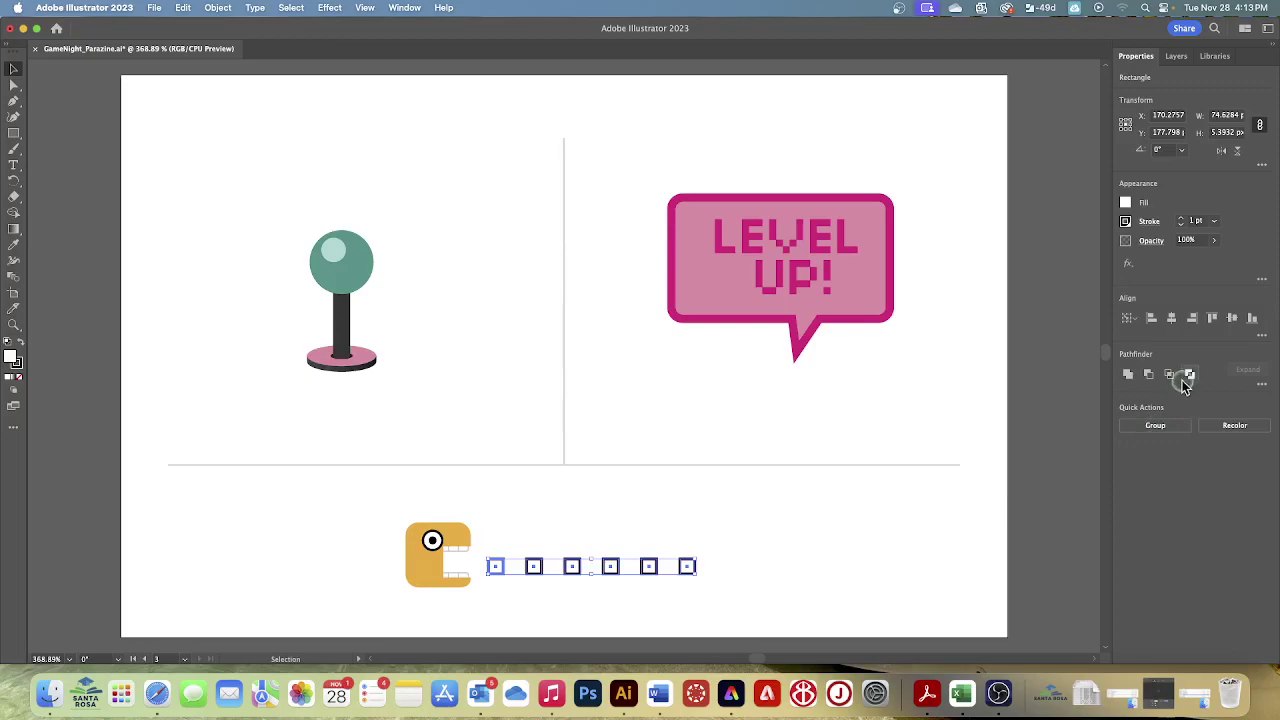
{"action": "left_click", "coordinate": [1261, 340]}
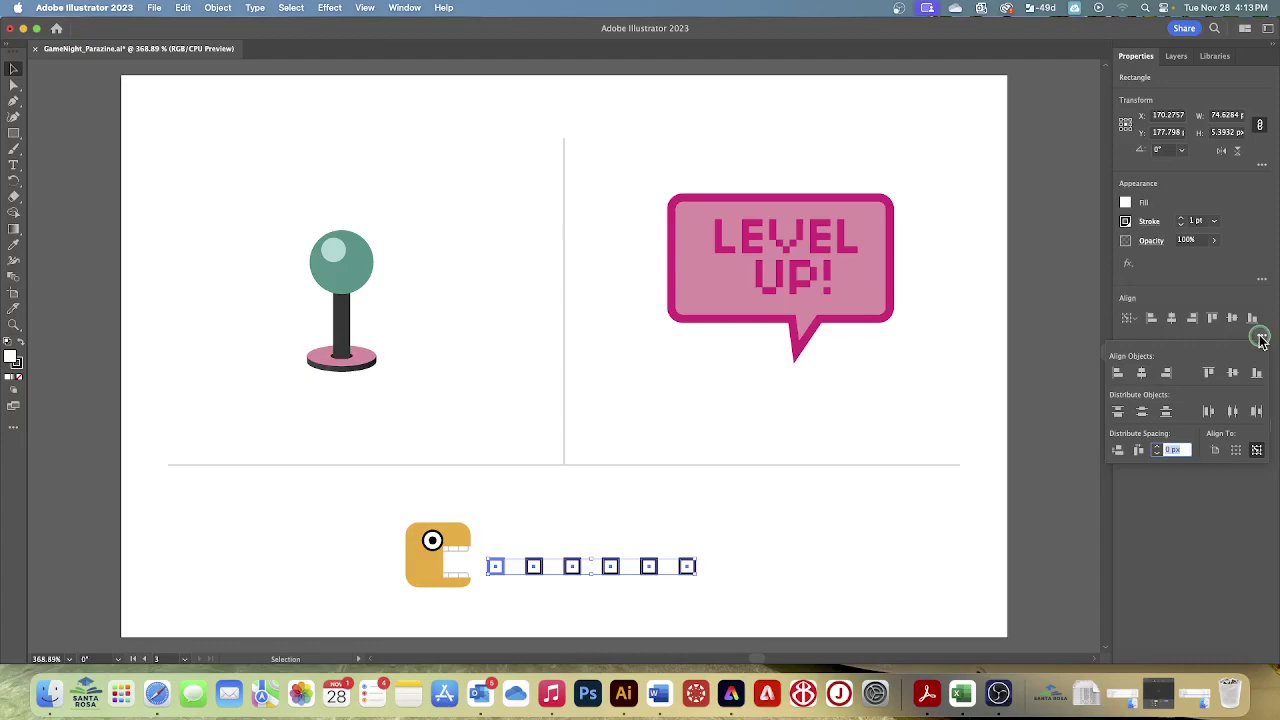
{"action": "left_click", "coordinate": [1199, 450]}
{"action": "type", "text": "4"}
{"action": "type", "text": "7"}
{"action": "type", "text": "4"}
{"action": "left_click", "coordinate": [1219, 451]}
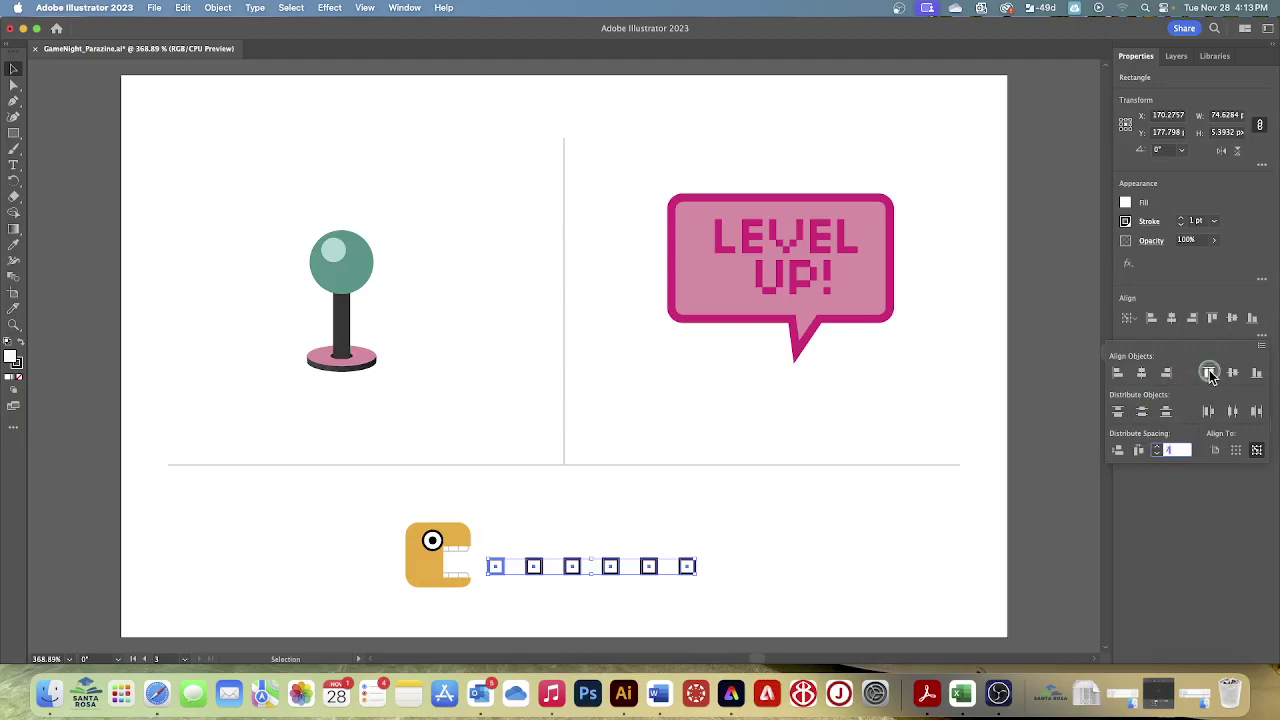
{"action": "left_click", "coordinate": [1139, 451]}
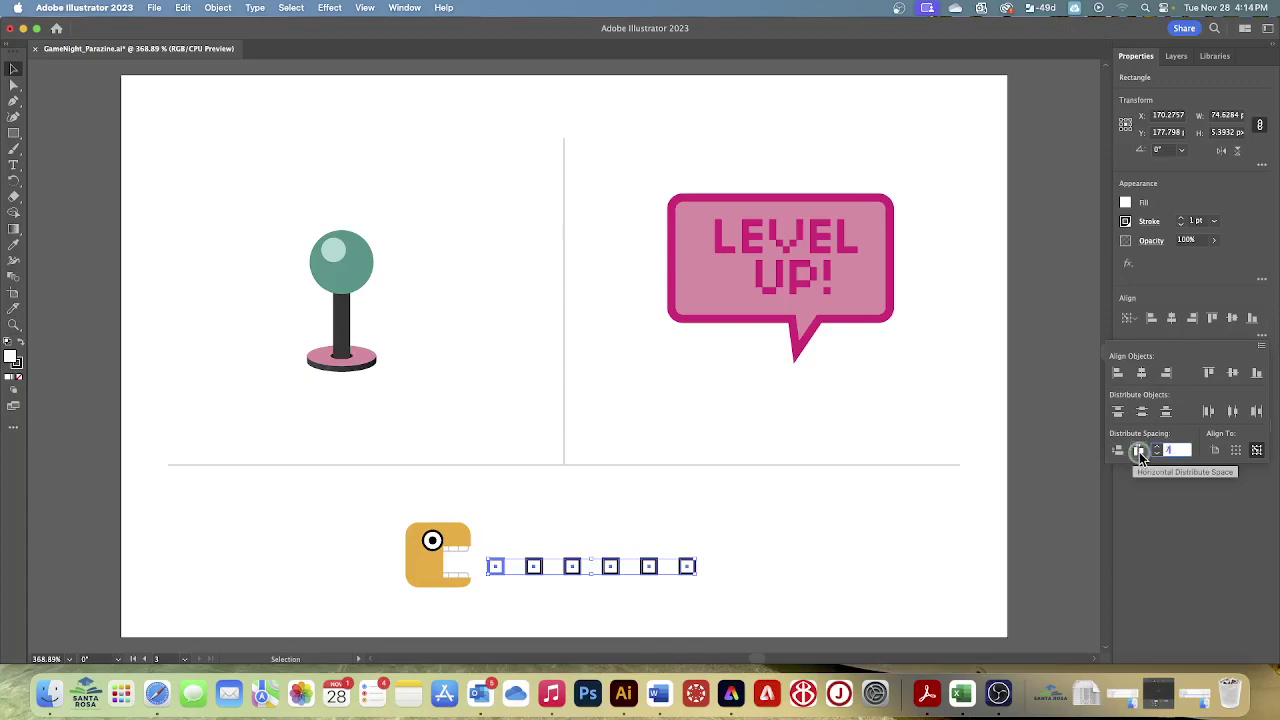
{"action": "left_click", "coordinate": [1139, 452]}
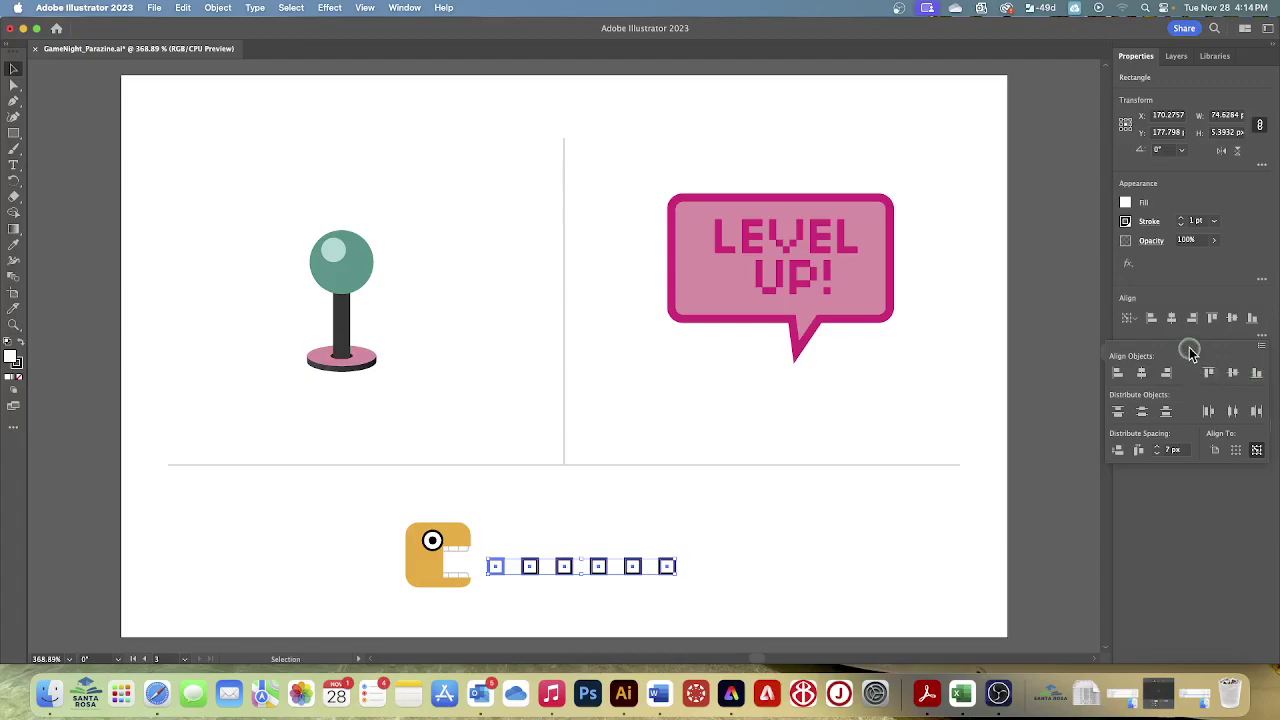
- Group the six dots and save the document
{"action": "left_click", "coordinate": [1257, 385]}
{"action": "left_click", "coordinate": [1181, 428]}
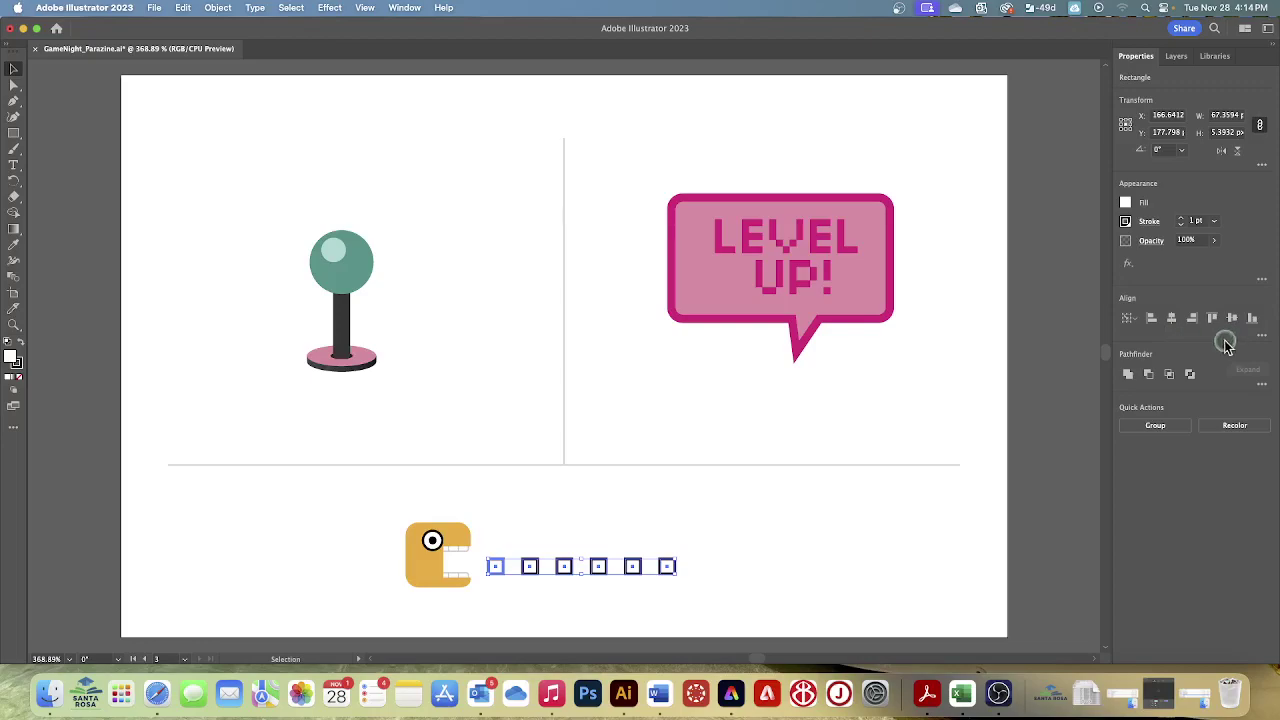
{"action": "left_click", "coordinate": [1160, 426]}
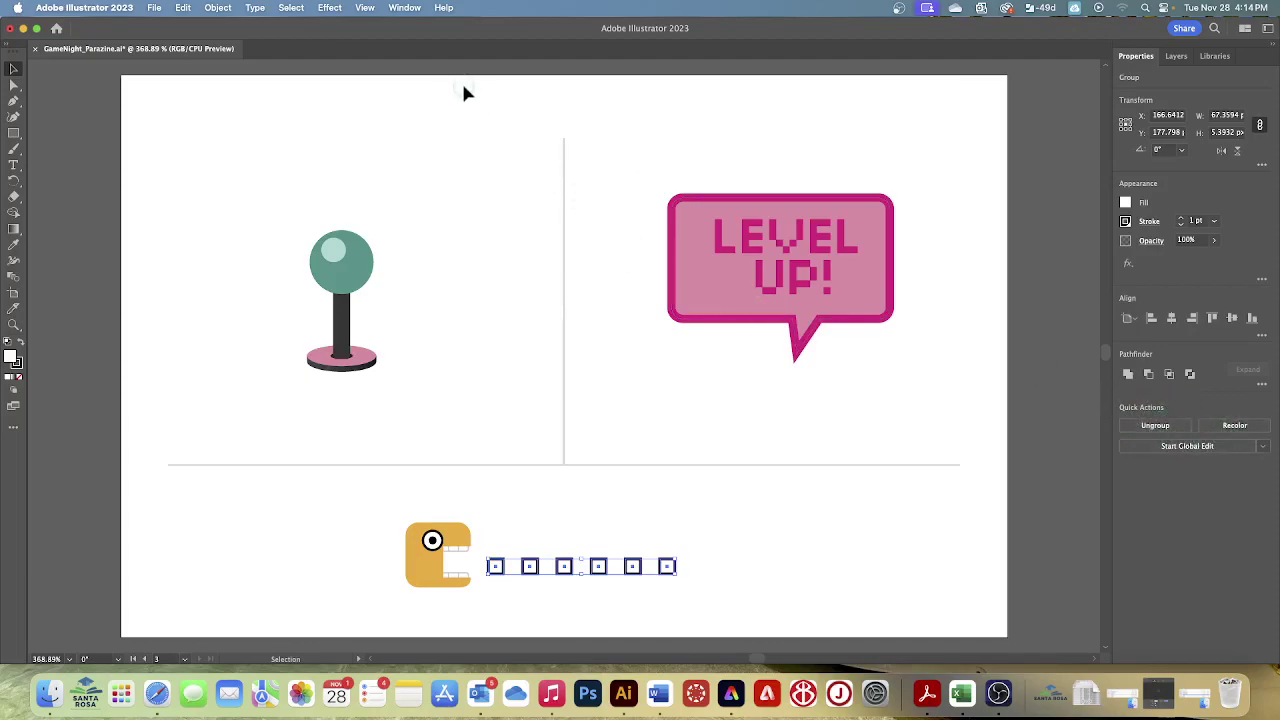
{"action": "left_click", "coordinate": [291, 7]}
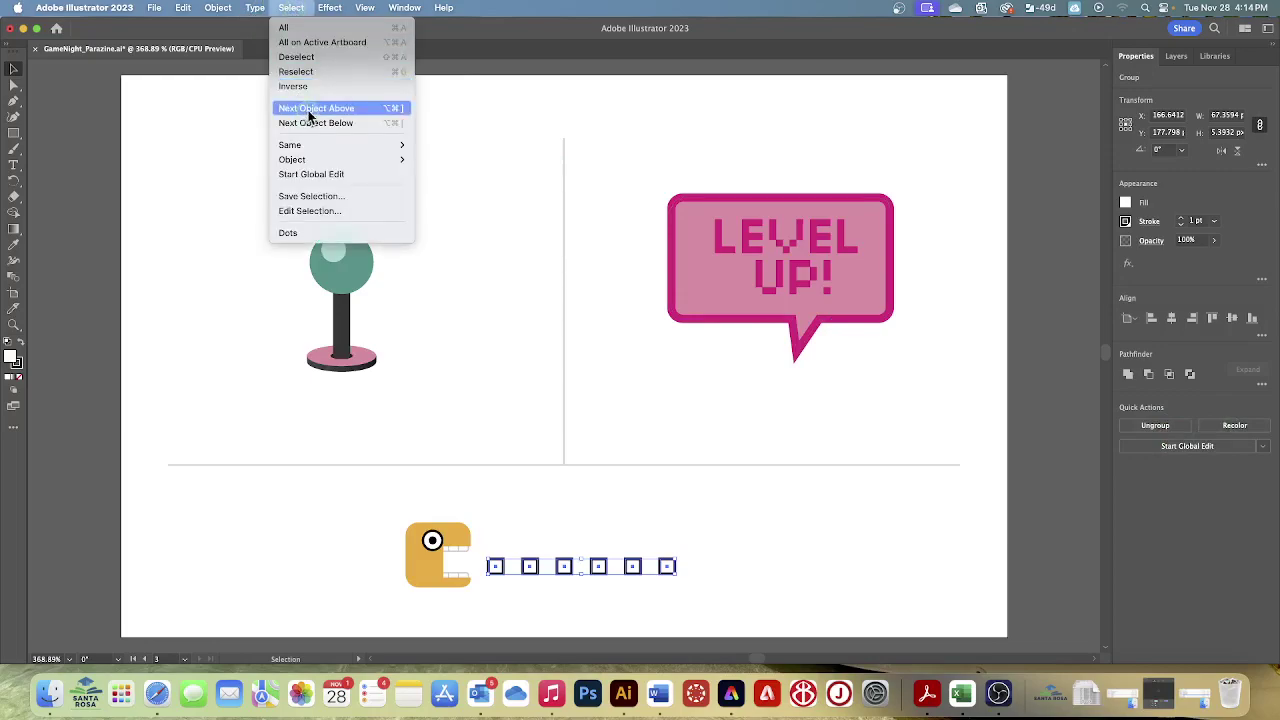
{"action": "left_click", "coordinate": [306, 57]}
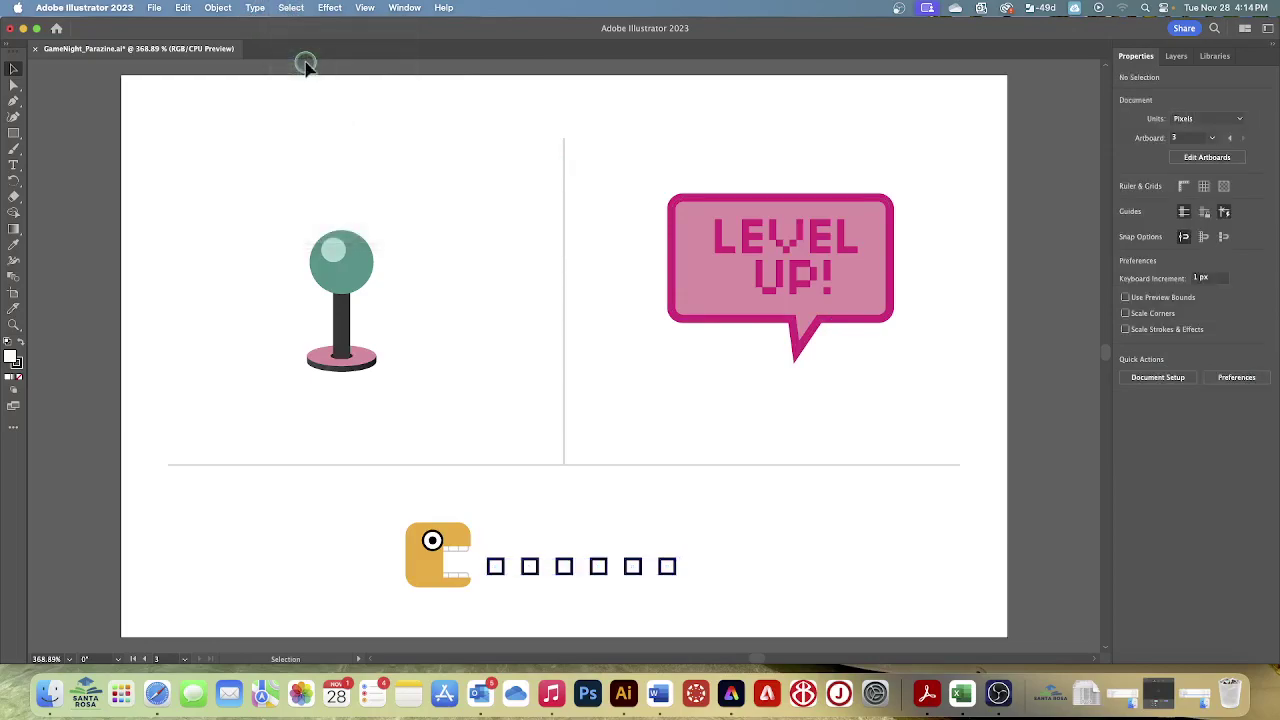
{"action": "left_click", "coordinate": [155, 10]}
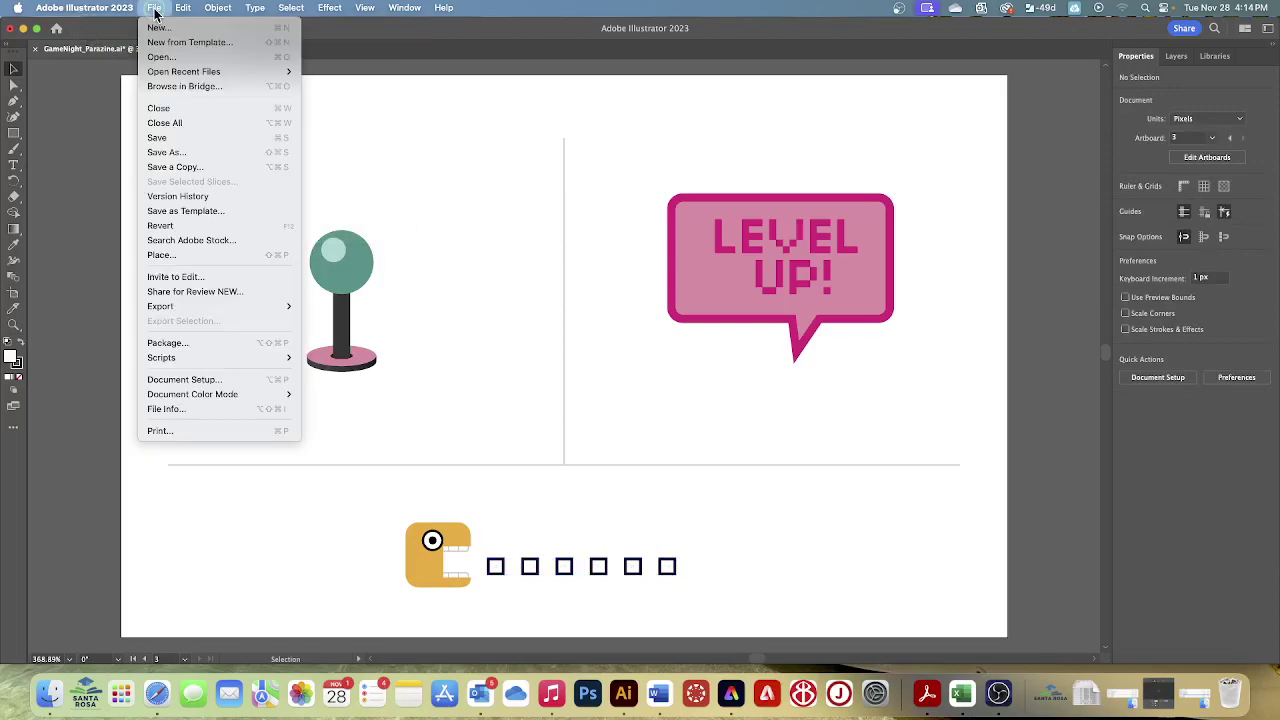
{"action": "left_click", "coordinate": [158, 137]}
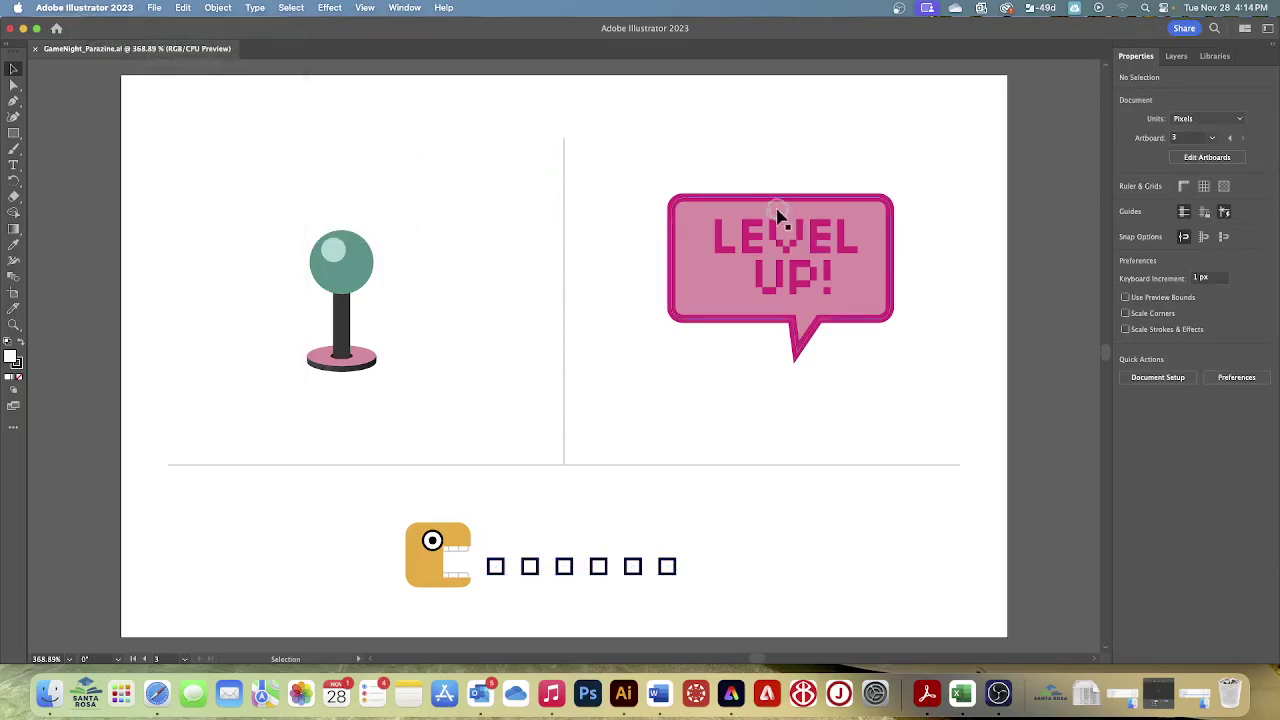